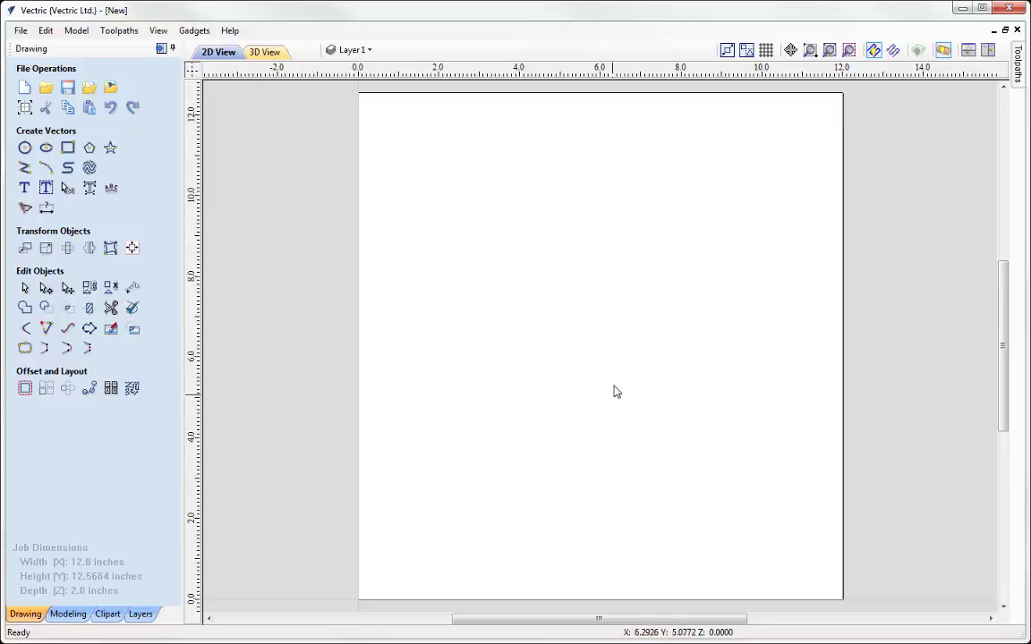
Show the 2D and 3D views side by side and display the cylindrical material block outline, viewed straight down the Z axis.
{"action": "left_click", "coordinate": [989, 51]}
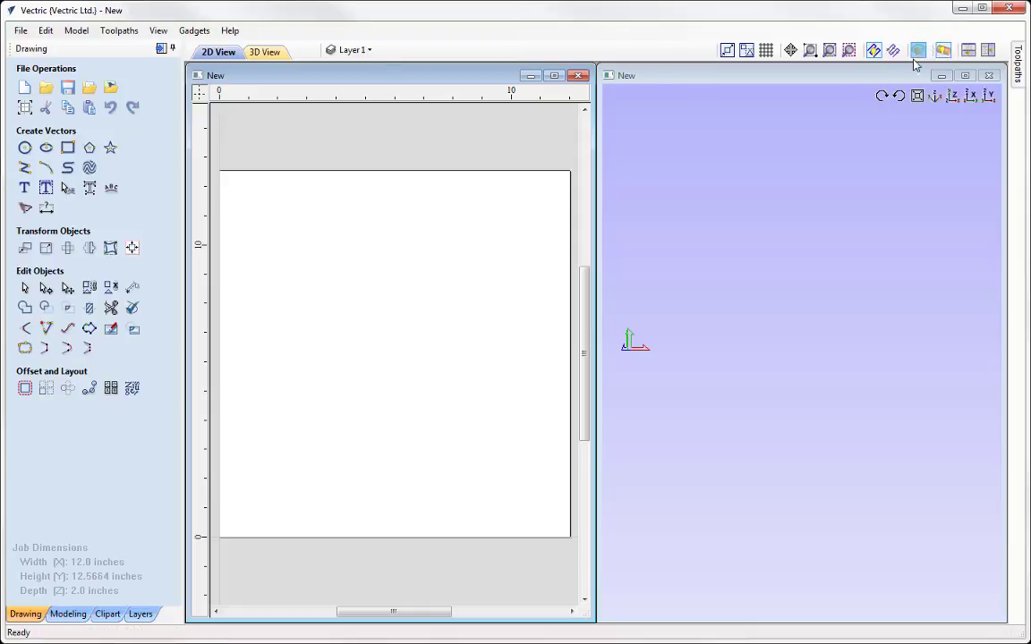
{"action": "left_click", "coordinate": [917, 52]}
{"action": "left_click_drag", "start_coordinate": [766, 362], "coordinate": [585, 375]}
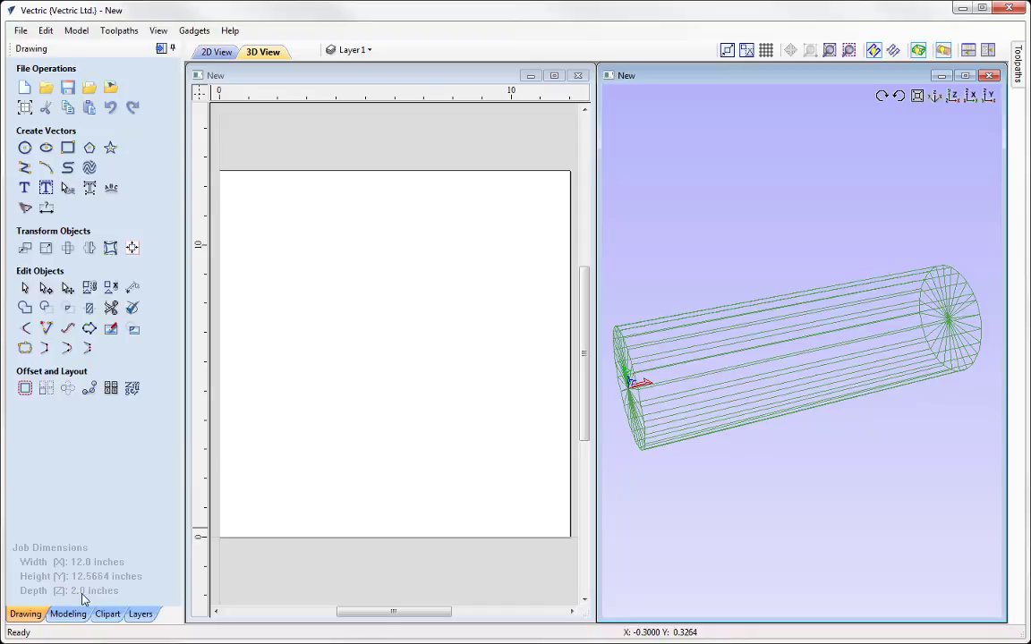
{"action": "left_click", "coordinate": [968, 99]}
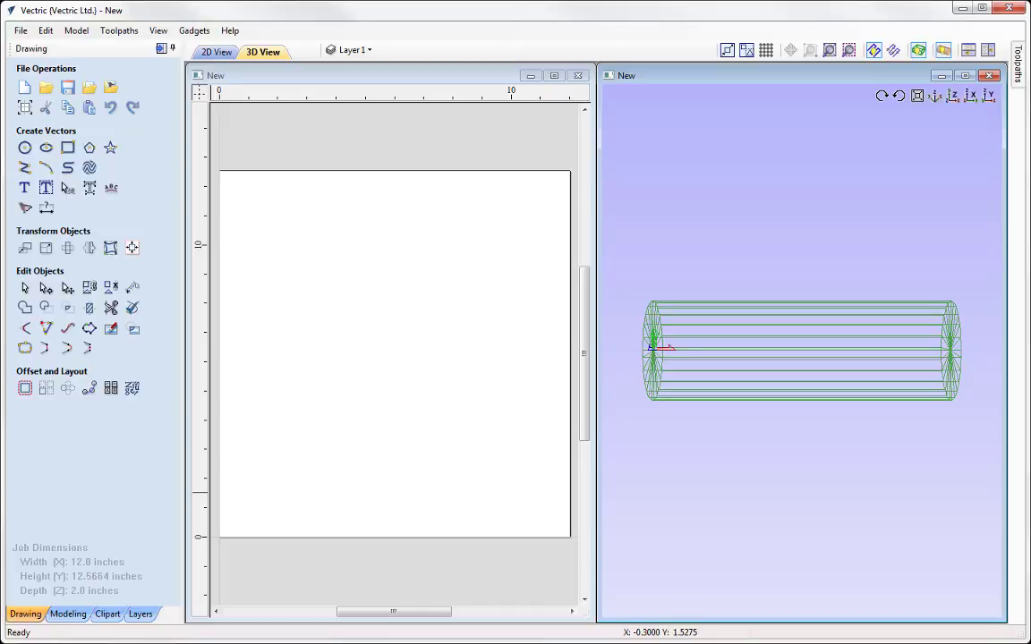
Import the 3D model file Floral Drop.stl from the Rotary Machining tutorial folder.
{"action": "left_click", "coordinate": [68, 614]}
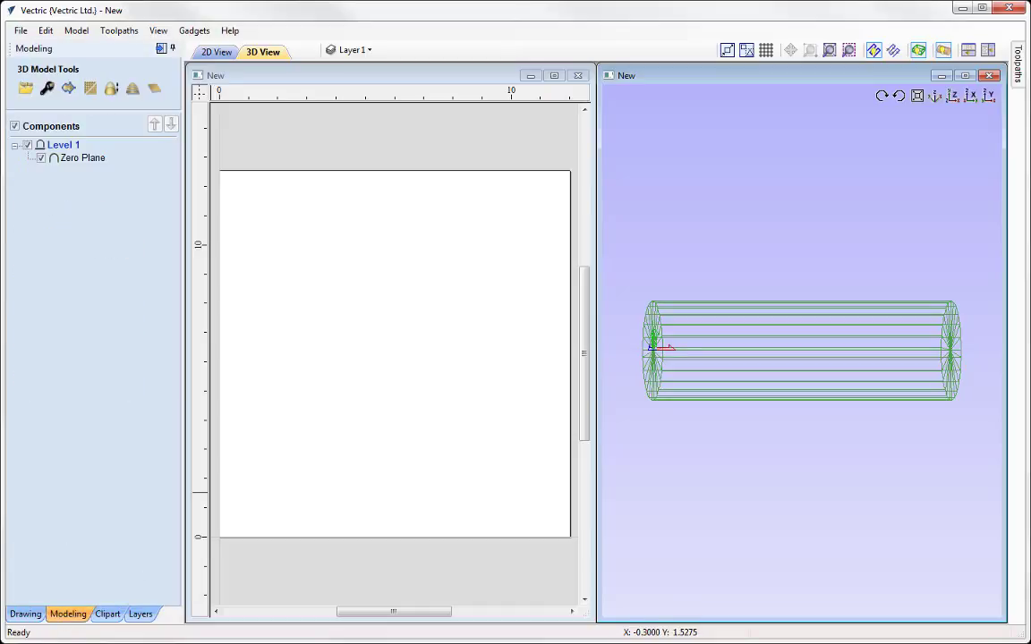
{"action": "left_click", "coordinate": [26, 90]}
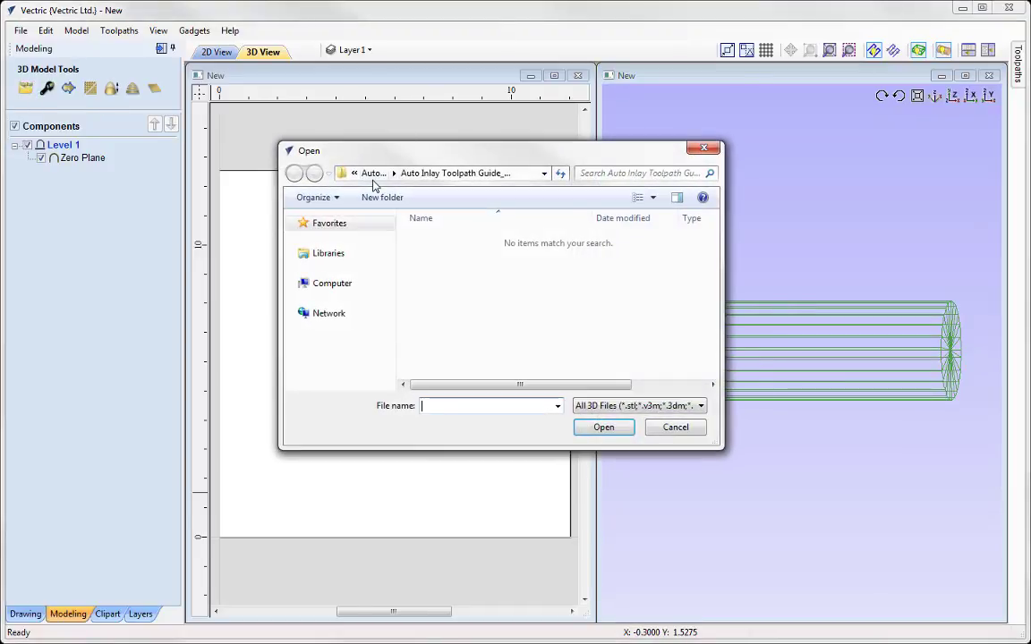
{"action": "left_click", "coordinate": [375, 174]}
{"action": "double_click", "coordinate": [471, 350]}
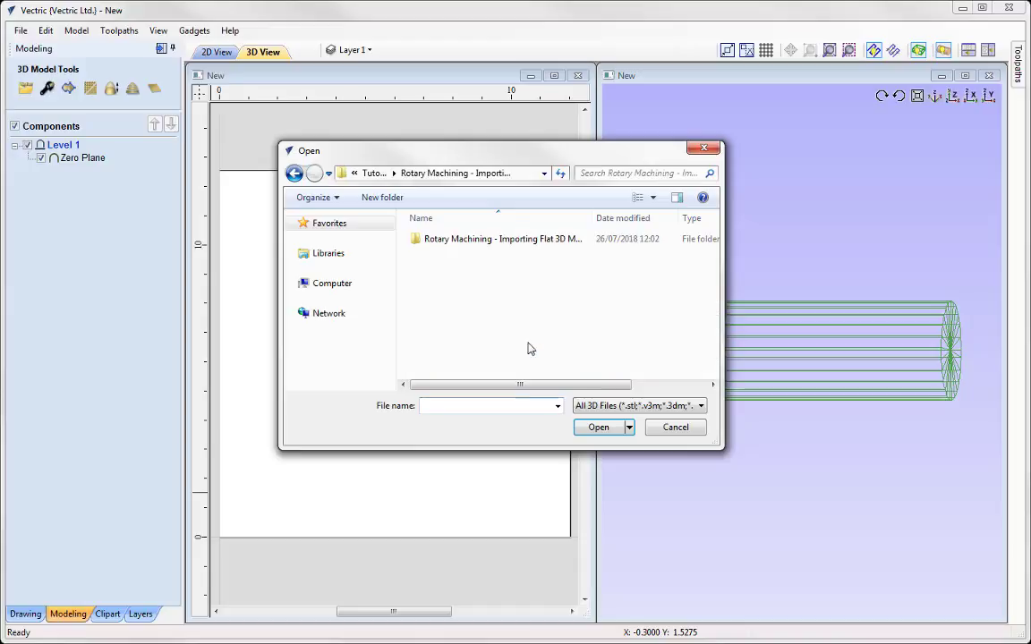
{"action": "double_click", "coordinate": [473, 243]}
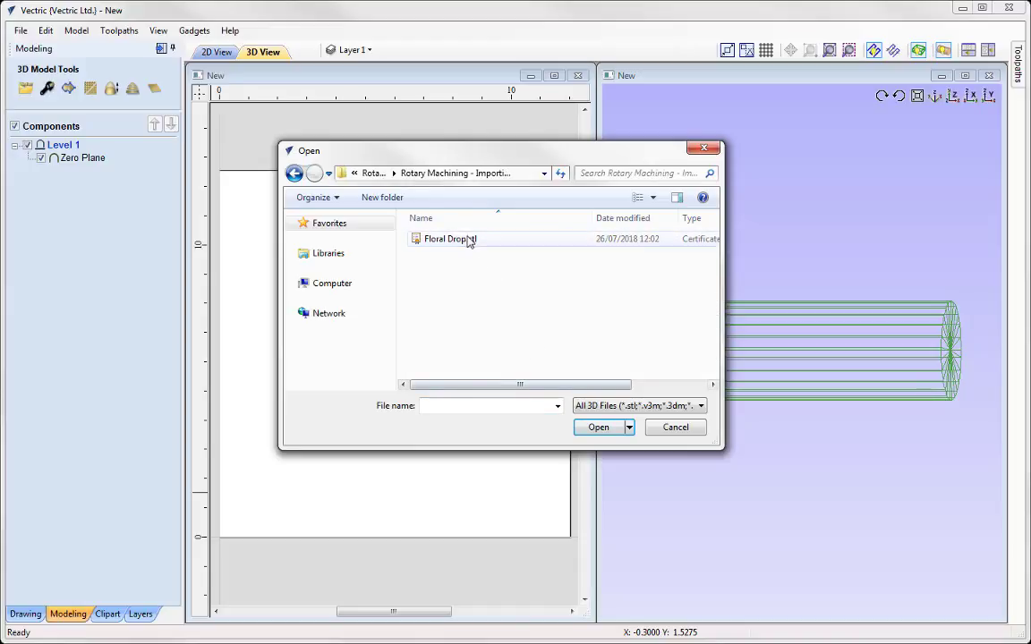
{"action": "left_click", "coordinate": [469, 238]}
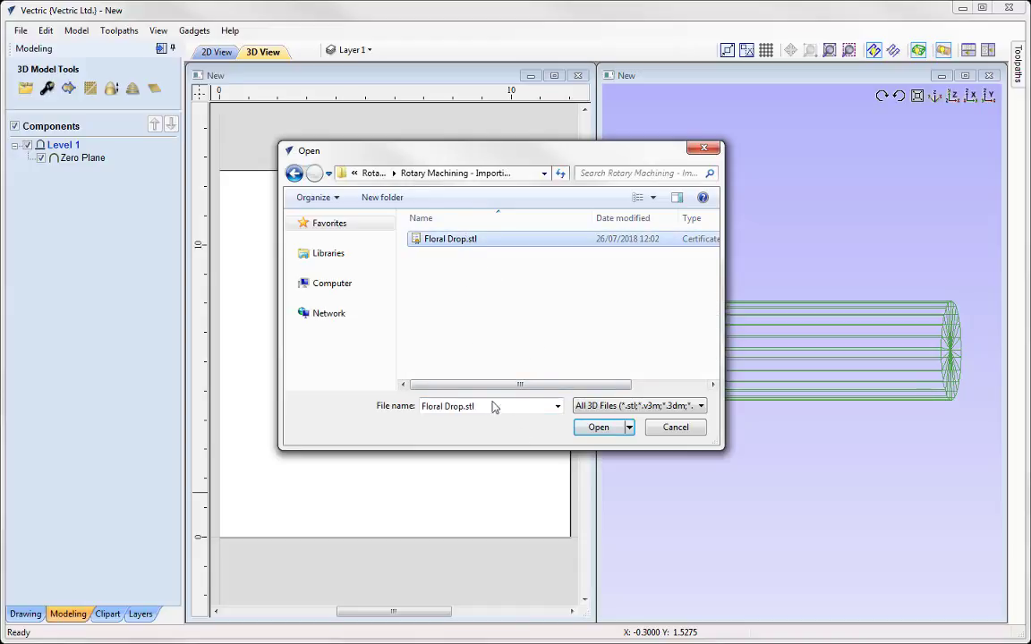
{"action": "left_click", "coordinate": [598, 427]}
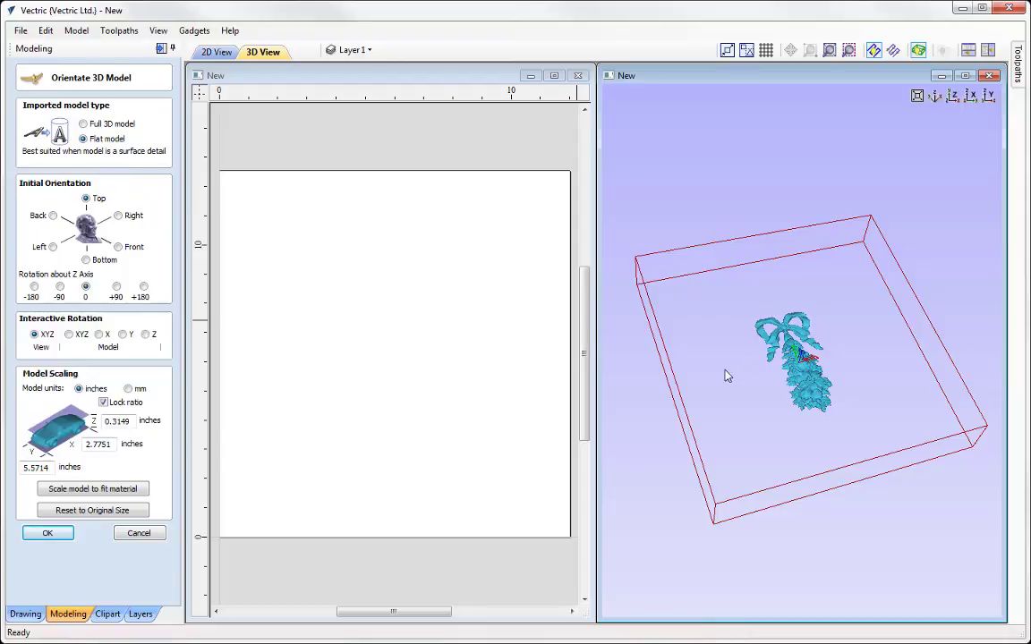
Orient the imported floral model with a +90 degree rotation about the Z axis so that it runs along the cylinder's length.
{"action": "left_click_drag", "start_coordinate": [726, 375], "coordinate": [912, 168]}
{"action": "left_click_drag", "start_coordinate": [938, 99], "coordinate": [697, 460]}
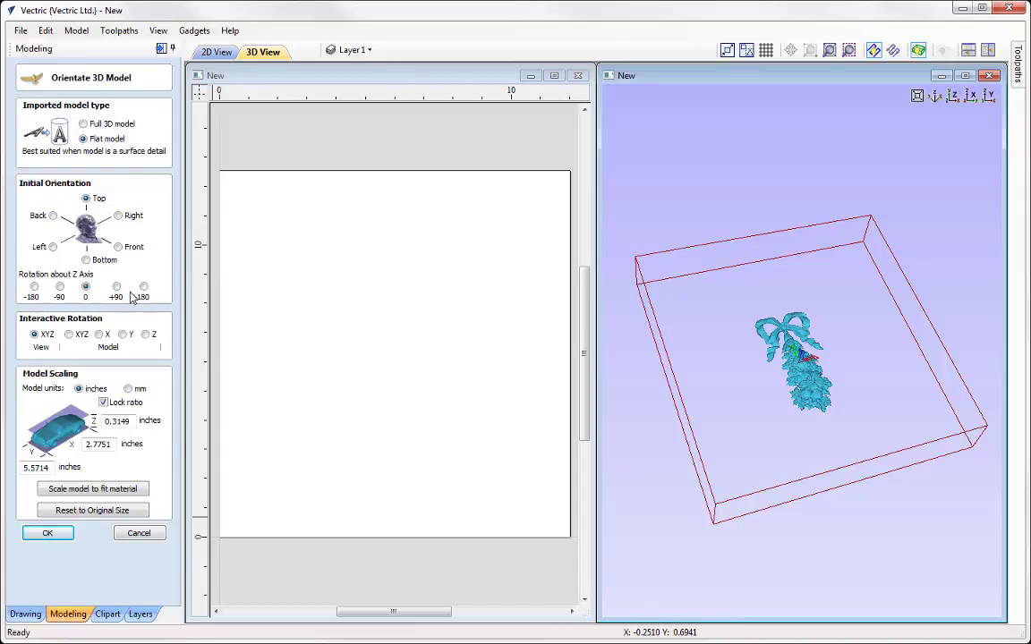
{"action": "left_click", "coordinate": [59, 286]}
{"action": "left_click", "coordinate": [33, 286]}
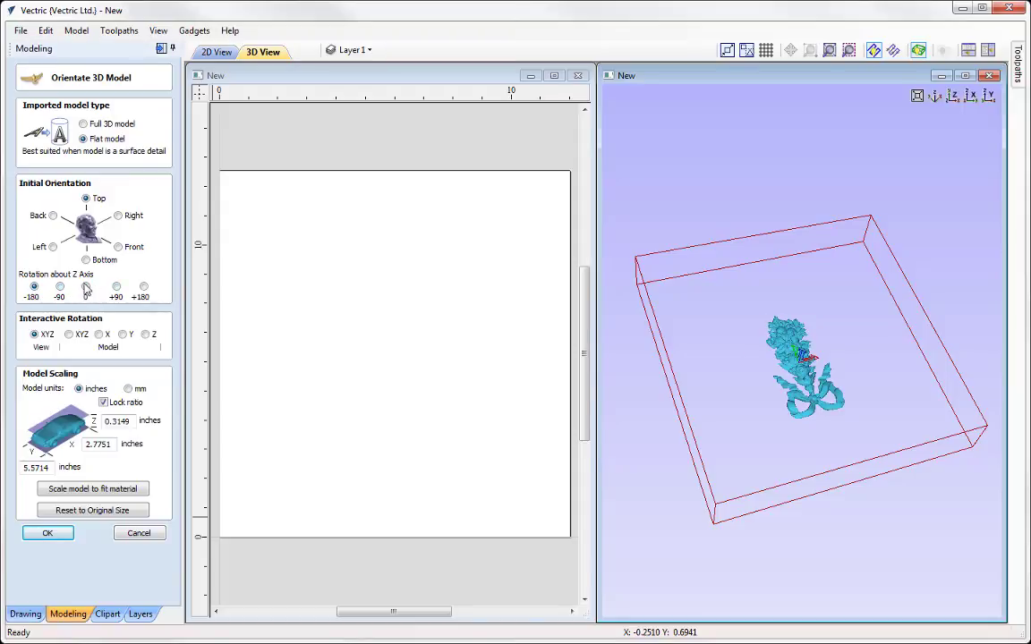
{"action": "left_click", "coordinate": [86, 286]}
{"action": "left_click", "coordinate": [117, 286]}
{"action": "left_click", "coordinate": [143, 287]}
{"action": "left_click", "coordinate": [117, 286]}
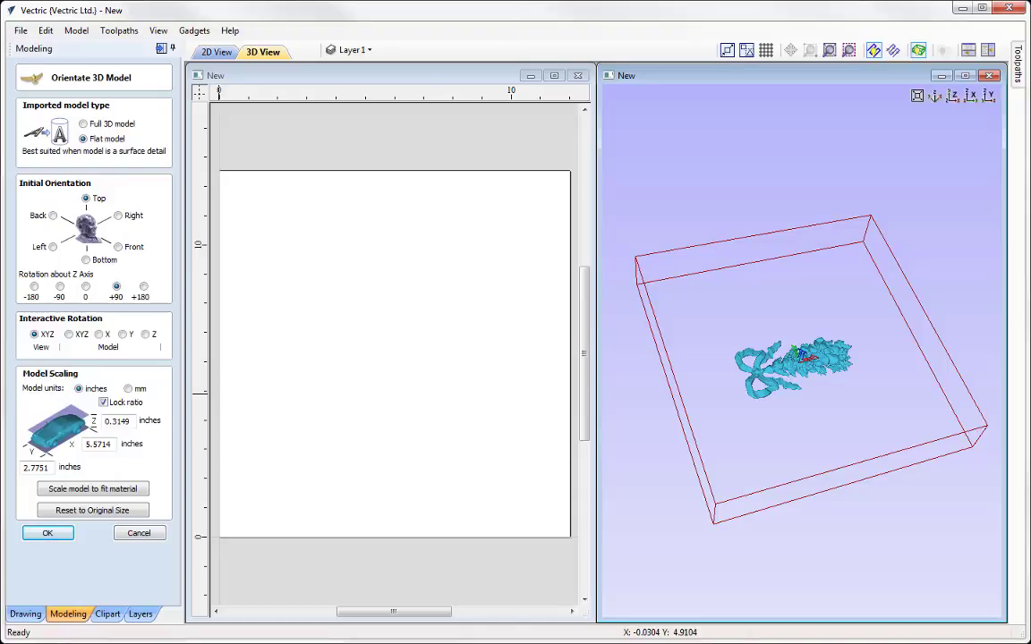
Scale the model to 9 inches in X with locked ratio and import it with automatic correction of the modeling plane.
{"action": "left_click", "coordinate": [115, 445]}
{"action": "left_click_drag", "start_coordinate": [116, 444], "coordinate": [47, 442]}
{"action": "type", "text": "9"}
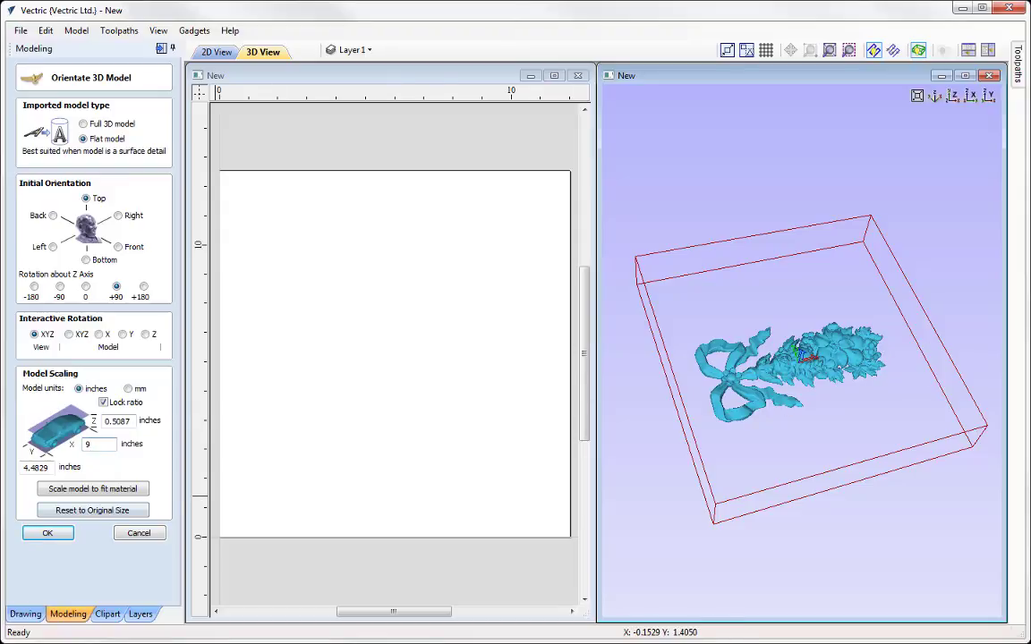
{"action": "left_click", "coordinate": [50, 534]}
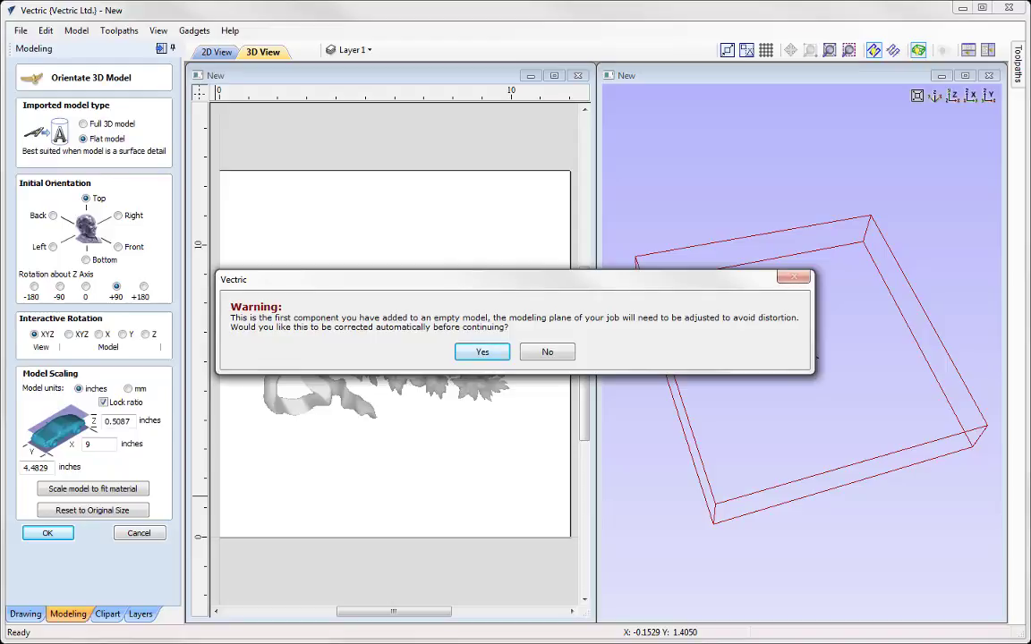
{"action": "key", "text": "Return"}
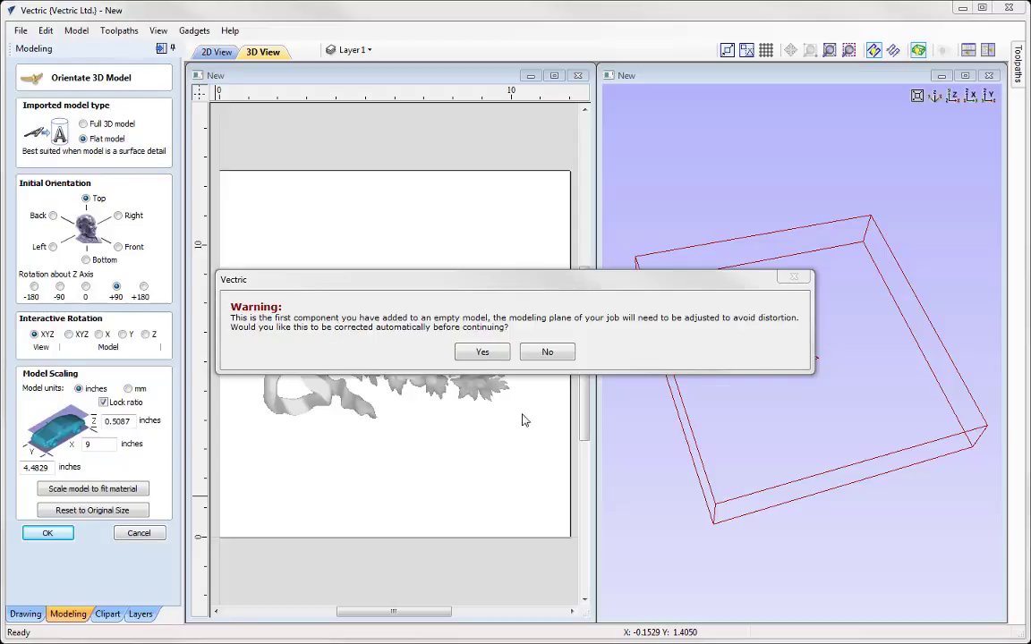
{"action": "left_click", "coordinate": [484, 352]}
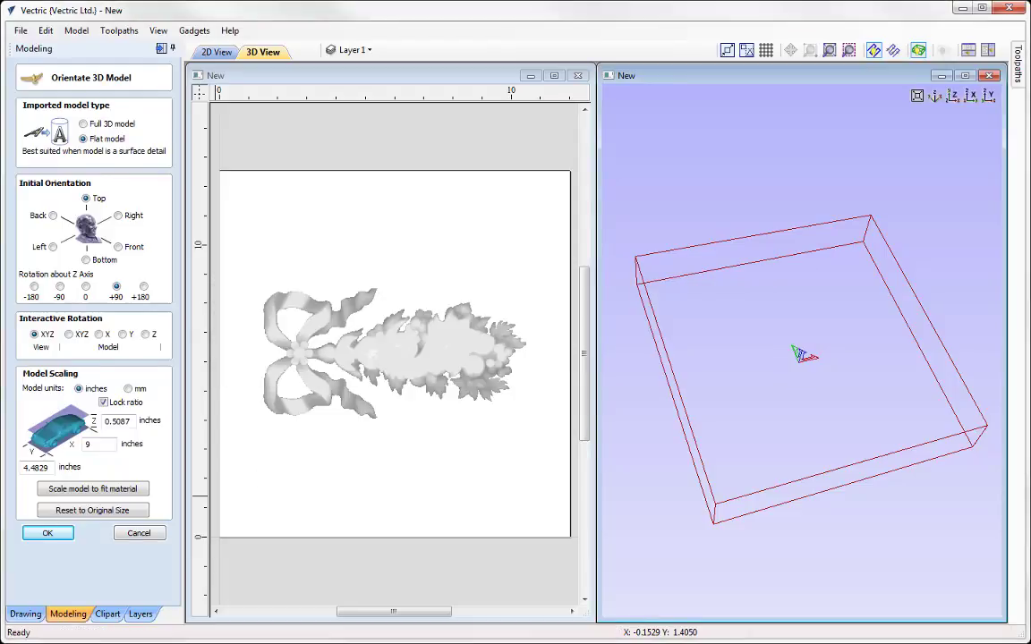
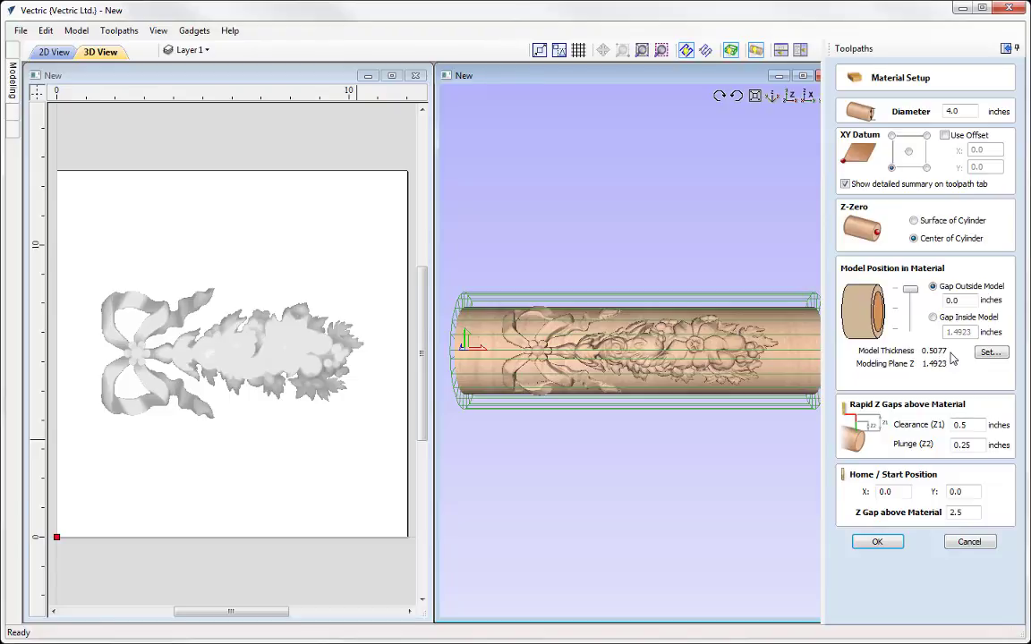
Set the model height to 0.5 inches in the material setup, and show the 3D view enlarged without the material block outline.
{"action": "left_click", "coordinate": [990, 352]}
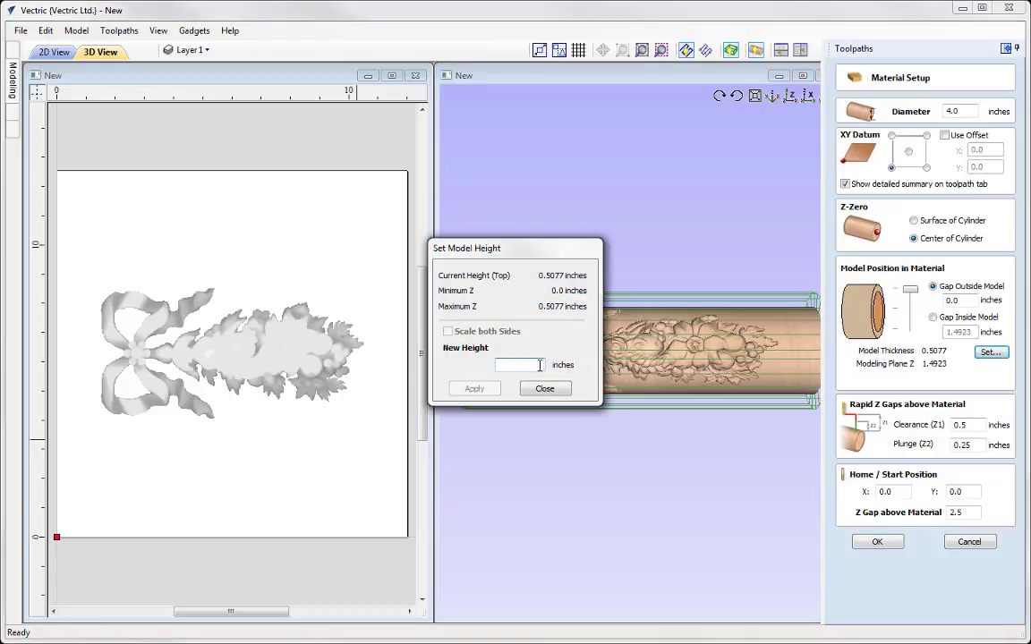
{"action": "type", "text": "0.5"}
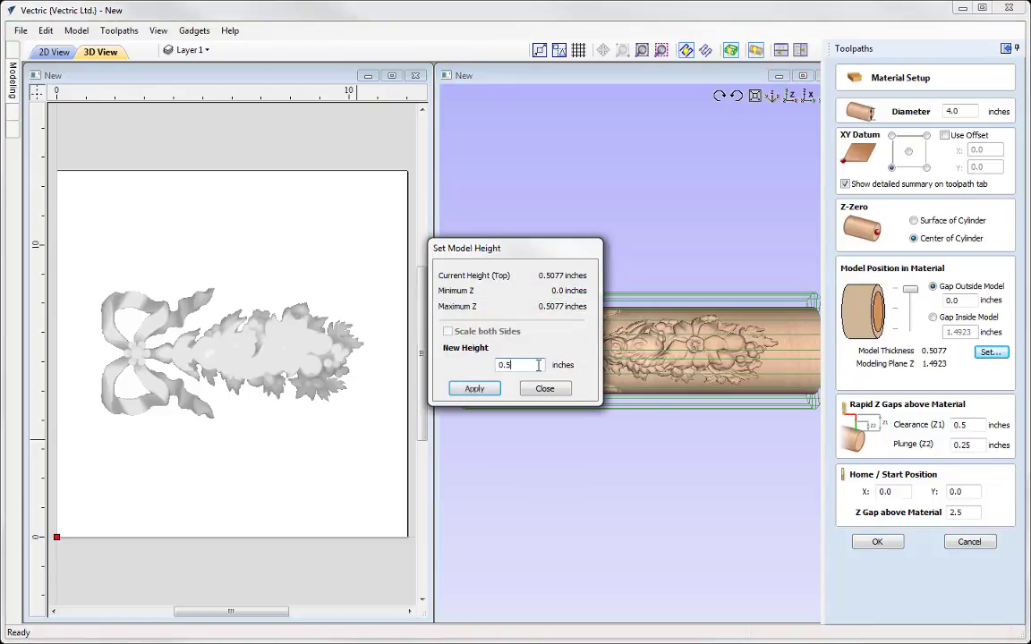
{"action": "left_click", "coordinate": [475, 390]}
{"action": "left_click", "coordinate": [546, 387]}
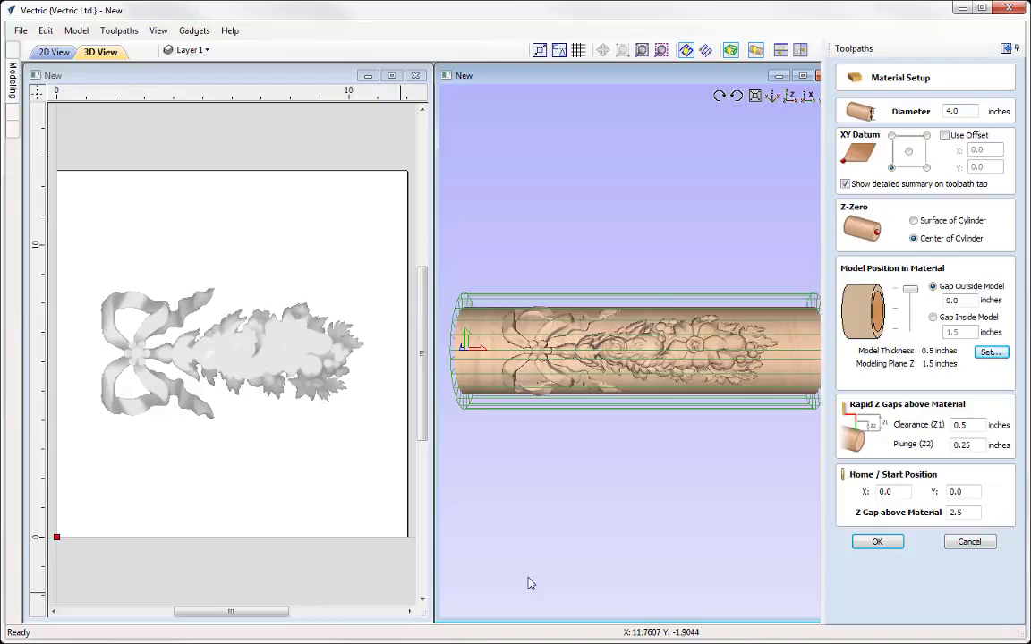
{"action": "left_click", "coordinate": [801, 76]}
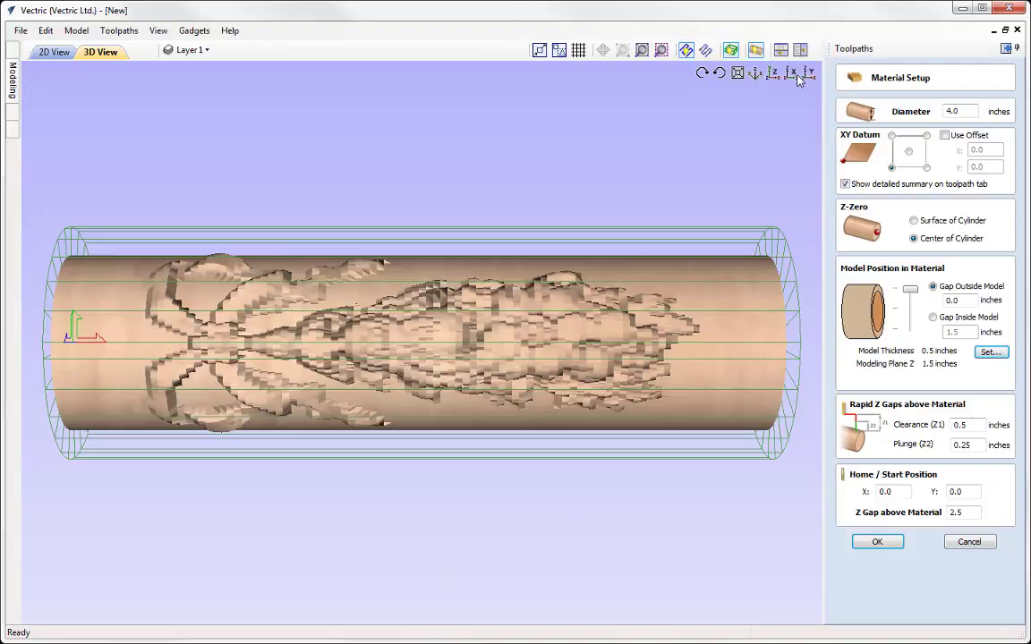
{"action": "left_click", "coordinate": [731, 51]}
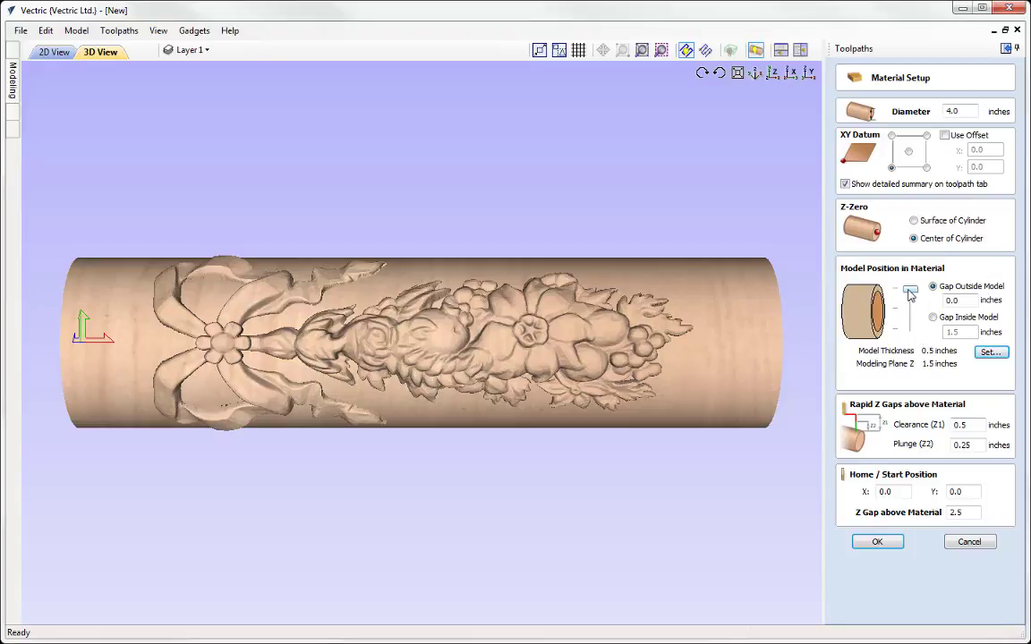
Try gaps outside the model of 0.3, 0.465, 0.72, 0.915 and 1.5 inches, restore 0.0, and leave the material setup without applying.
{"action": "left_click_drag", "start_coordinate": [910, 293], "coordinate": [911, 298]}
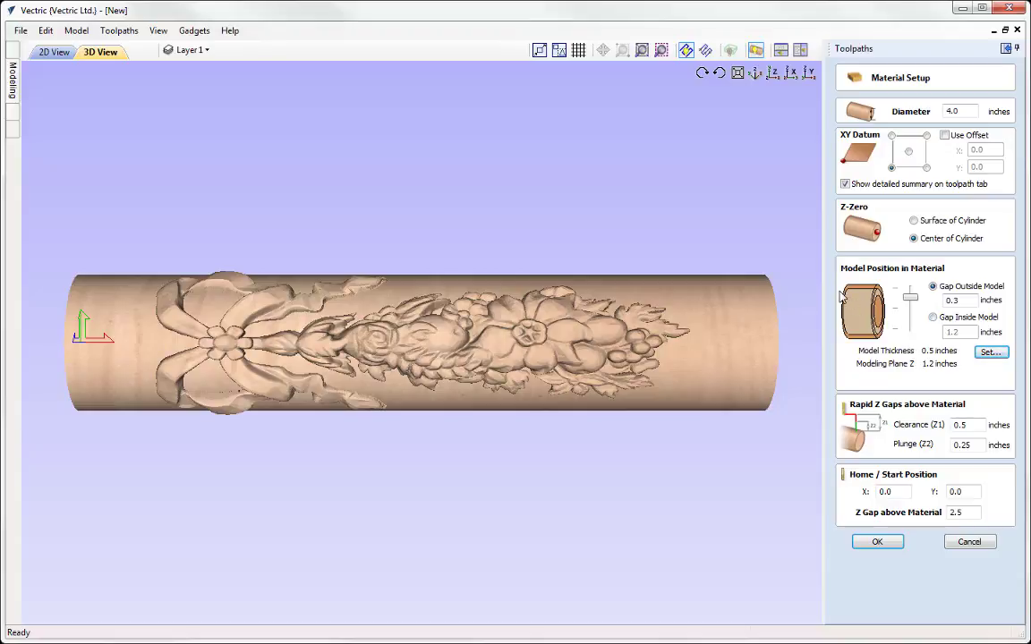
{"action": "left_click_drag", "start_coordinate": [913, 304], "coordinate": [907, 309]}
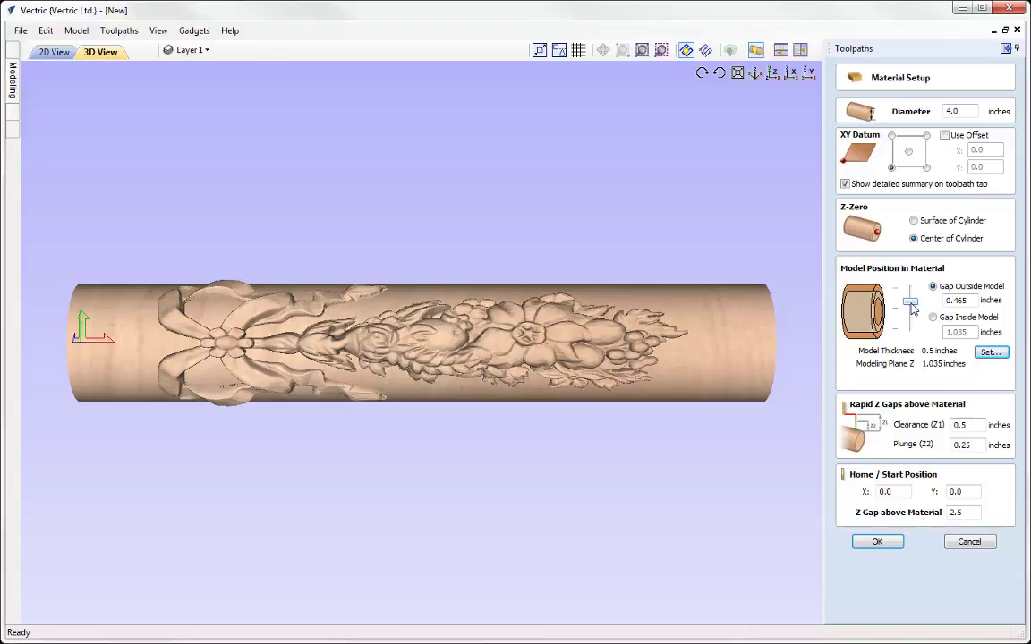
{"action": "left_click_drag", "start_coordinate": [912, 309], "coordinate": [913, 318]}
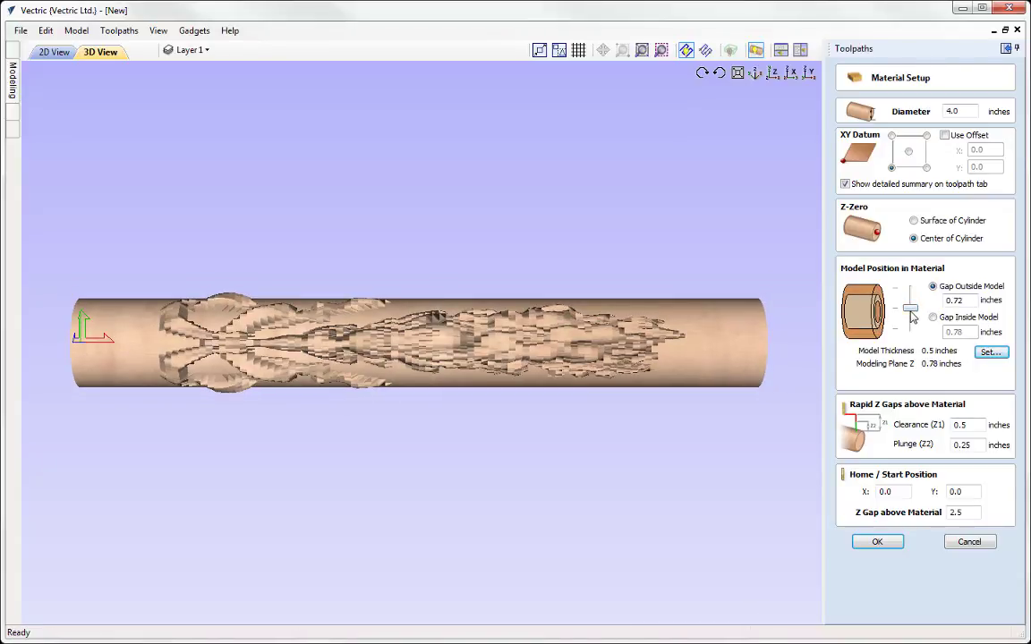
{"action": "left_click_drag", "start_coordinate": [913, 318], "coordinate": [913, 324]}
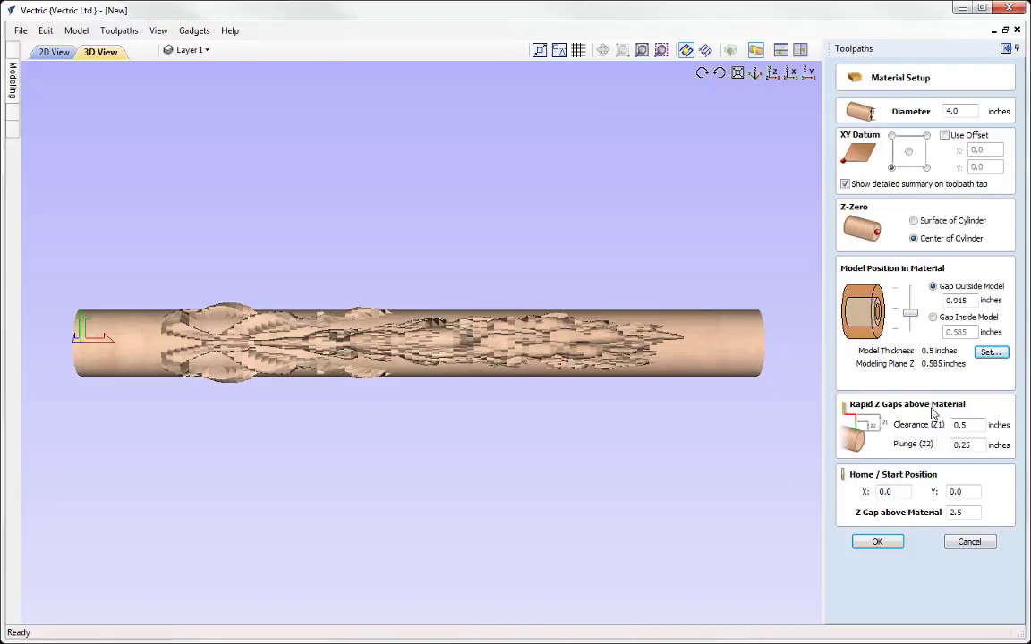
{"action": "left_click_drag", "start_coordinate": [911, 313], "coordinate": [911, 374]}
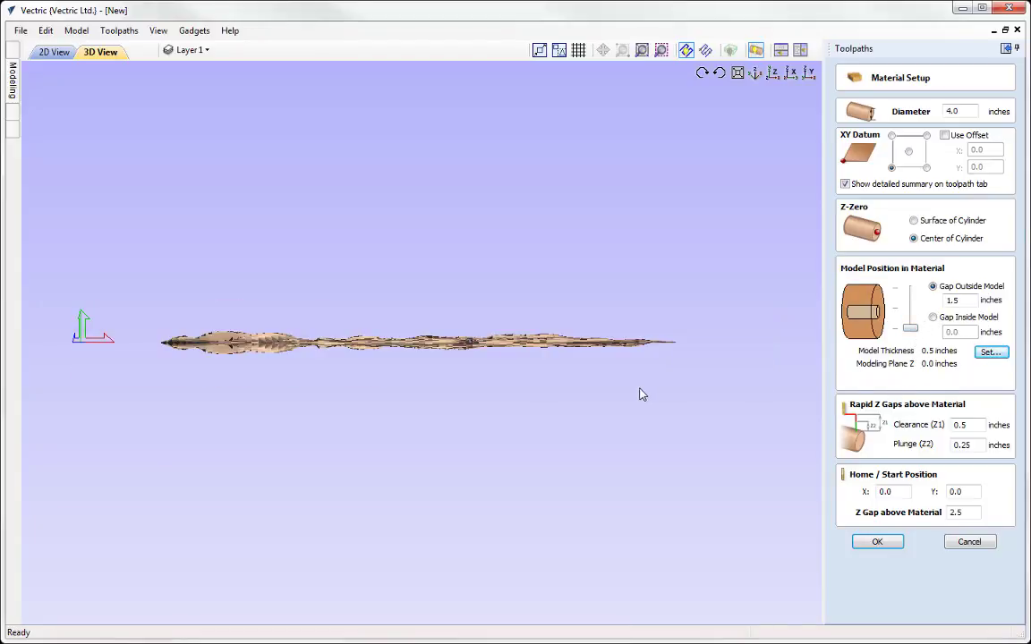
{"action": "left_click_drag", "start_coordinate": [430, 319], "coordinate": [502, 420]}
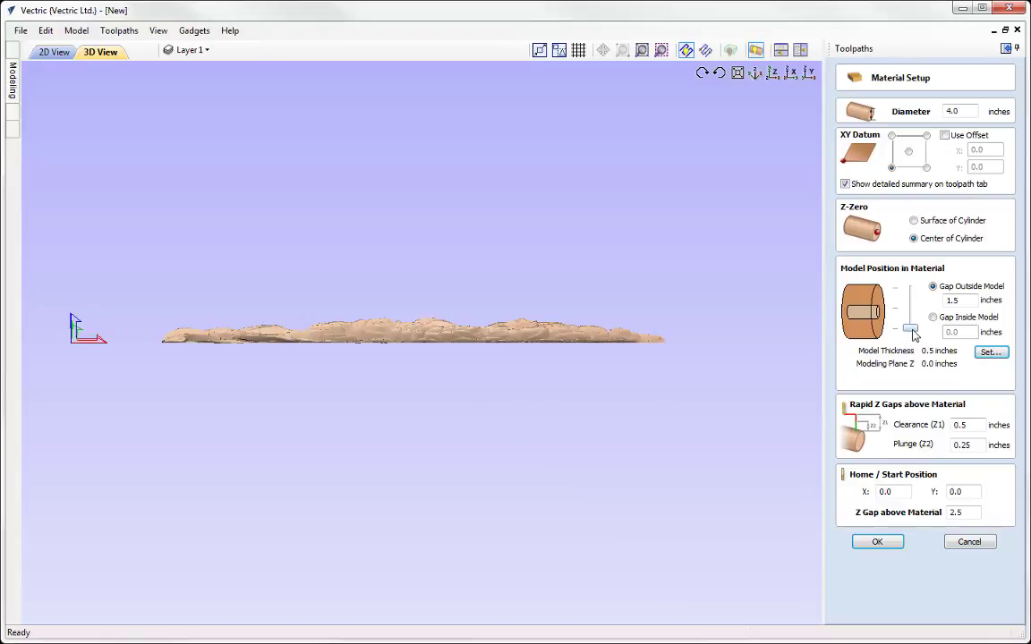
{"action": "left_click_drag", "start_coordinate": [913, 334], "coordinate": [913, 291]}
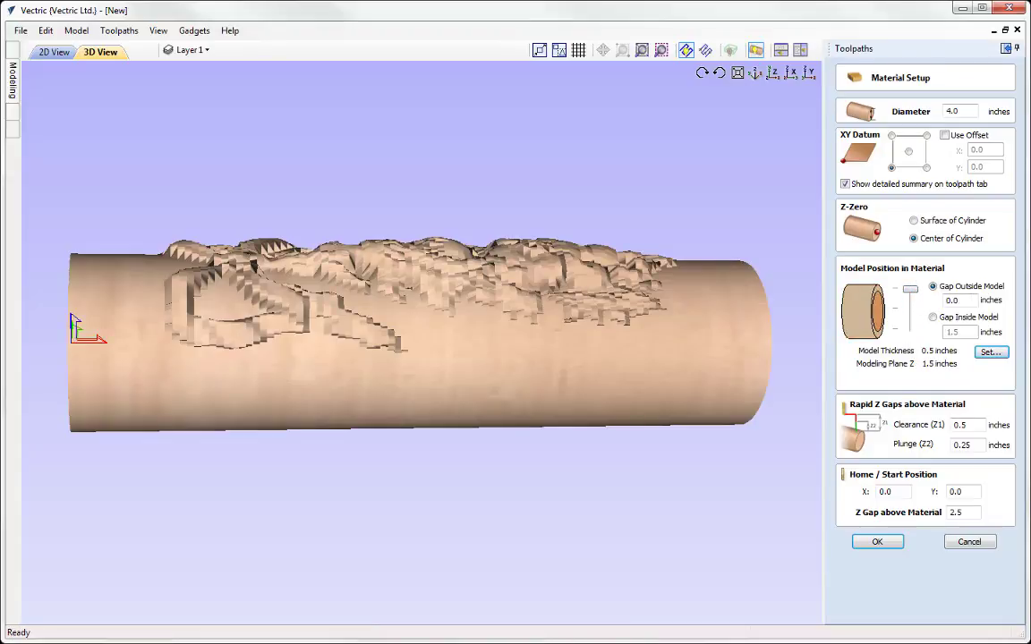
{"action": "left_click", "coordinate": [971, 544]}
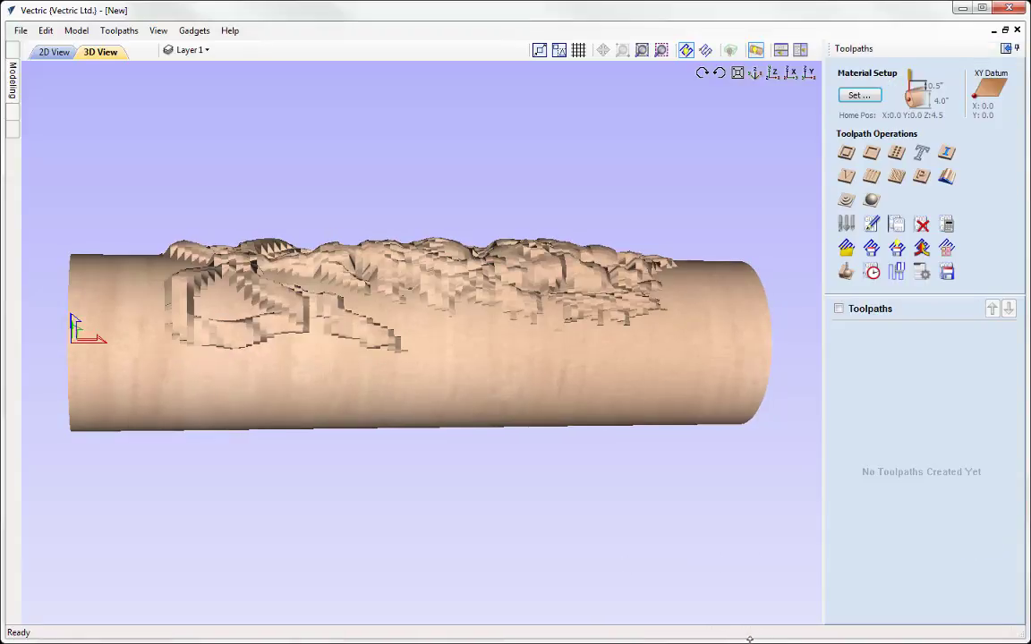
Return to the modeling tools and show the 2D and 3D views side by side, with the model viewed straight down the Z axis.
{"action": "left_click", "coordinate": [1006, 50]}
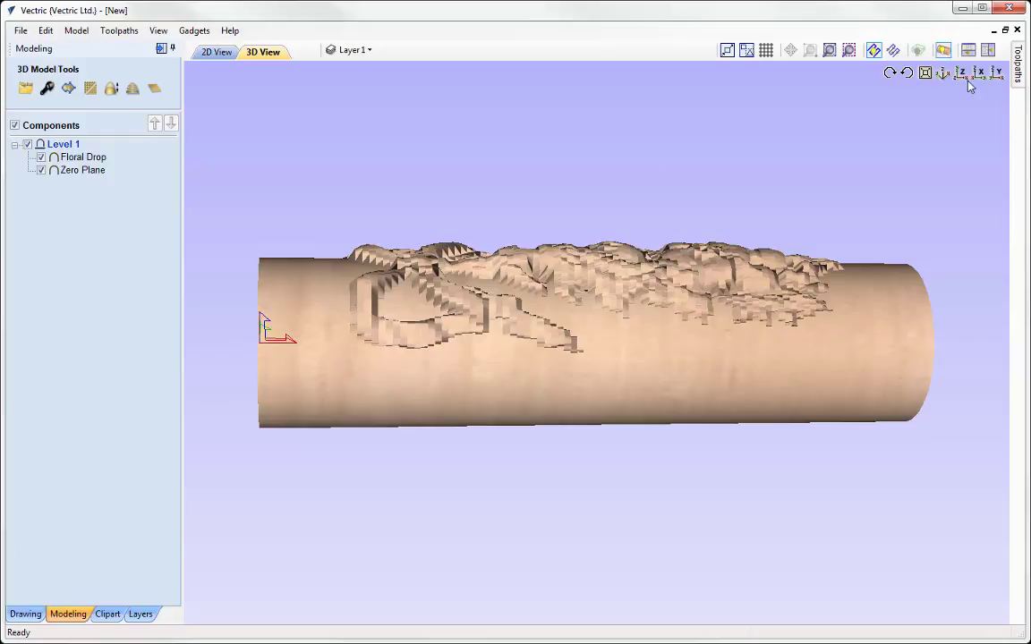
{"action": "left_click", "coordinate": [886, 72]}
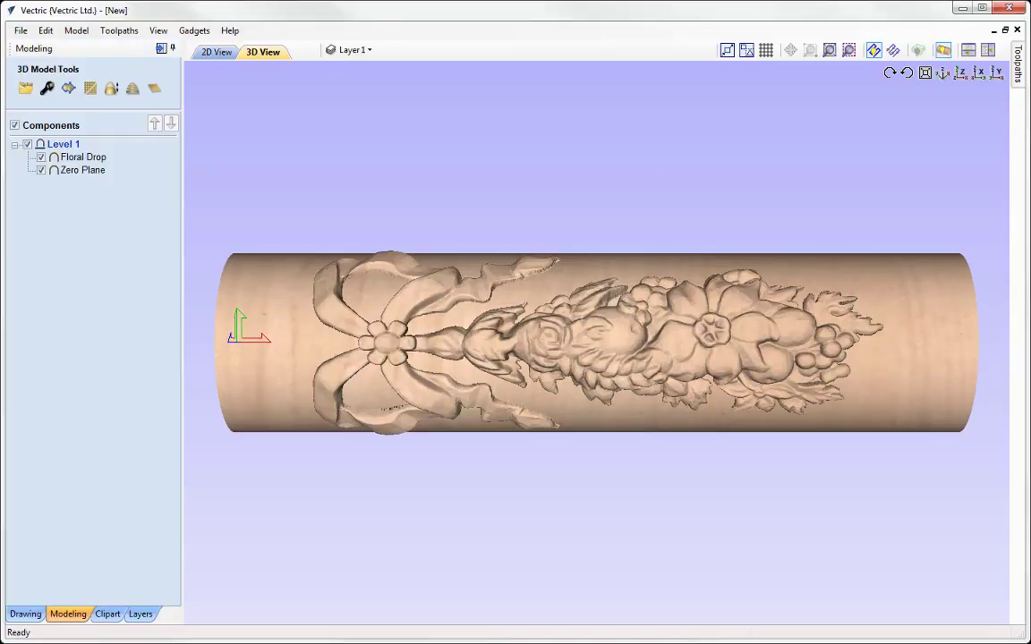
{"action": "mouse_move", "coordinate": [65, 160]}
{"action": "left_click", "coordinate": [988, 50]}
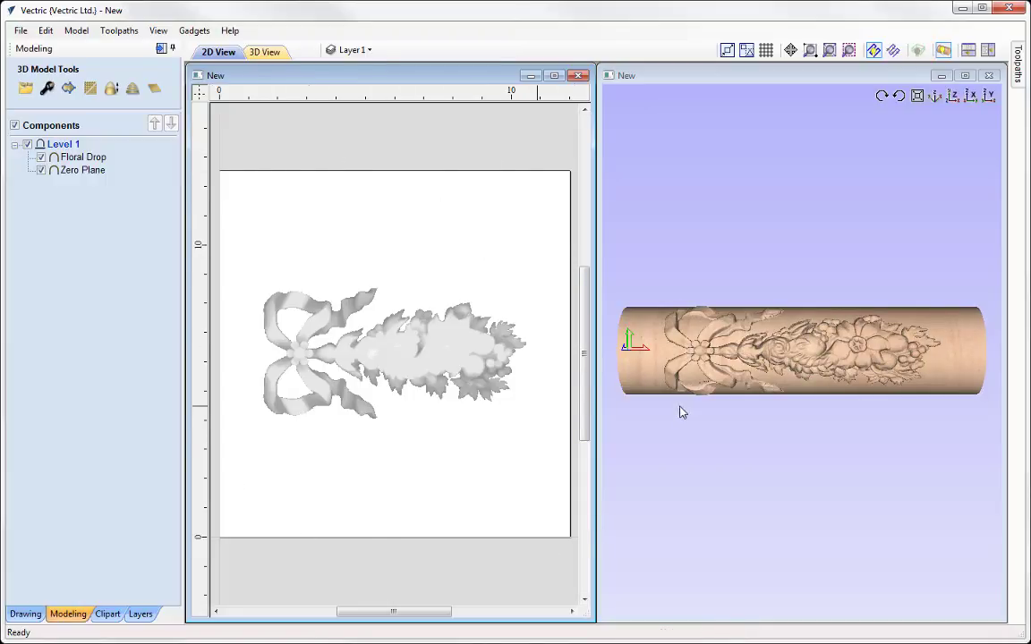
Move the Floral Drop component about 3 inches down the Y axis in the 2D view.
{"action": "left_click", "coordinate": [433, 348]}
{"action": "left_click", "coordinate": [434, 350]}
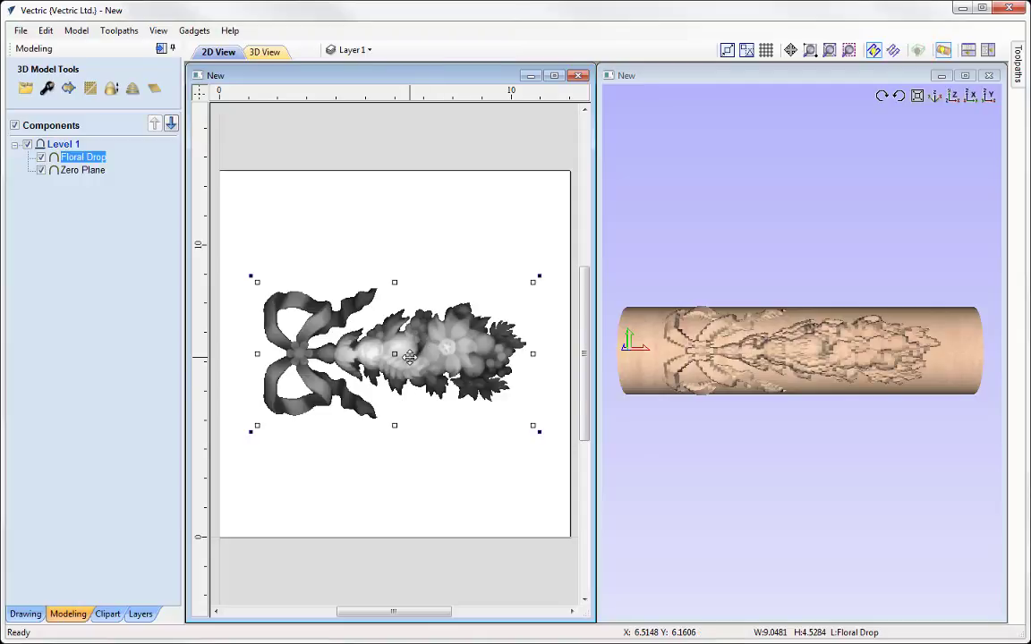
{"action": "left_click_drag", "start_coordinate": [433, 351], "coordinate": [433, 438]}
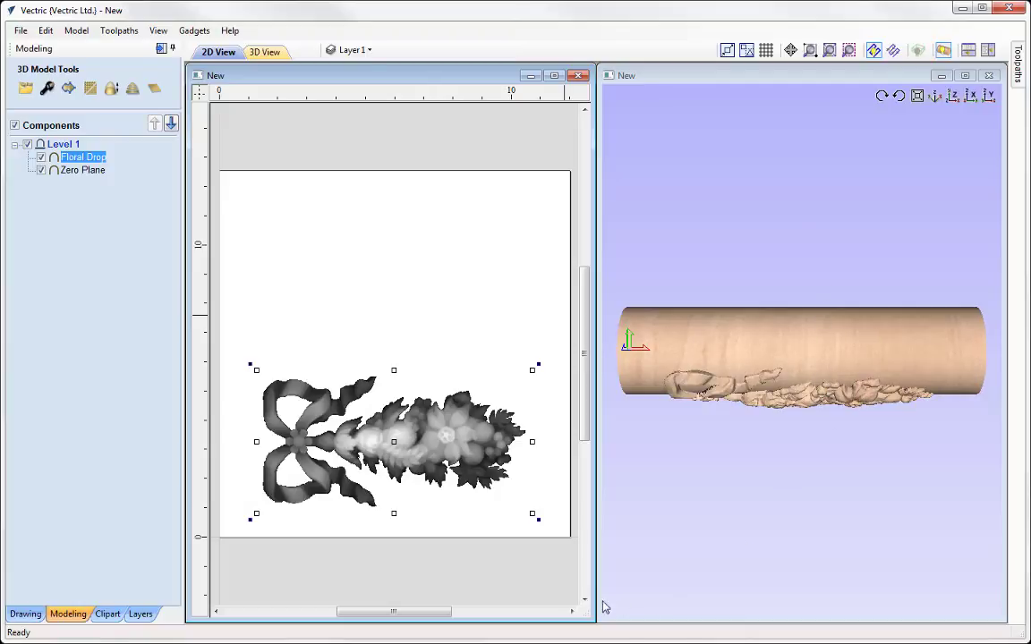
Undo the last move of the Floral Drop component in the 2D view and select the component again.
{"action": "left_click", "coordinate": [438, 331]}
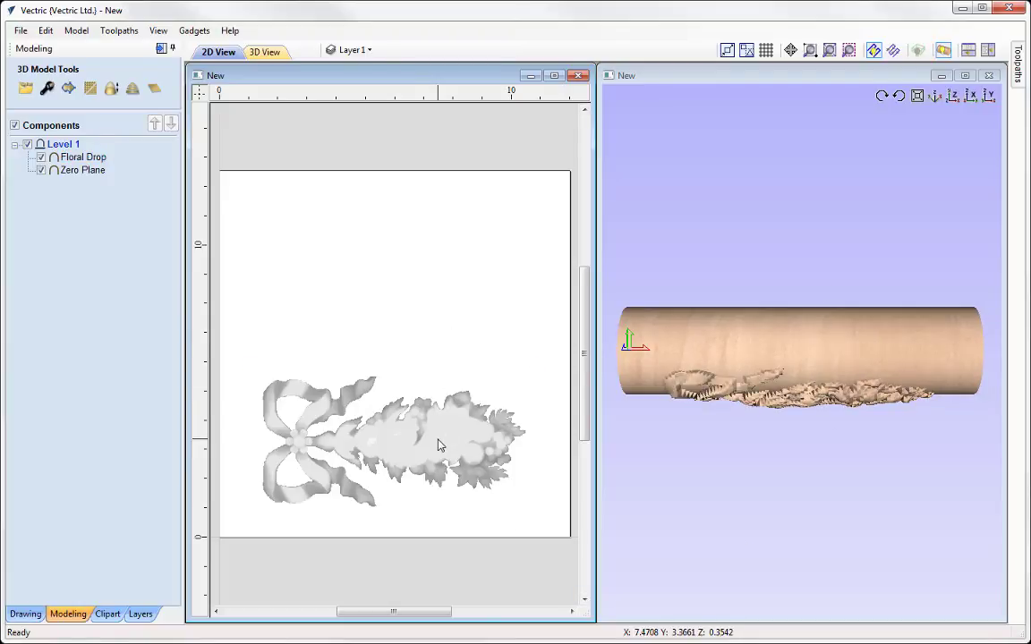
{"action": "key", "text": "ctrl+z"}
{"action": "left_click", "coordinate": [396, 341]}
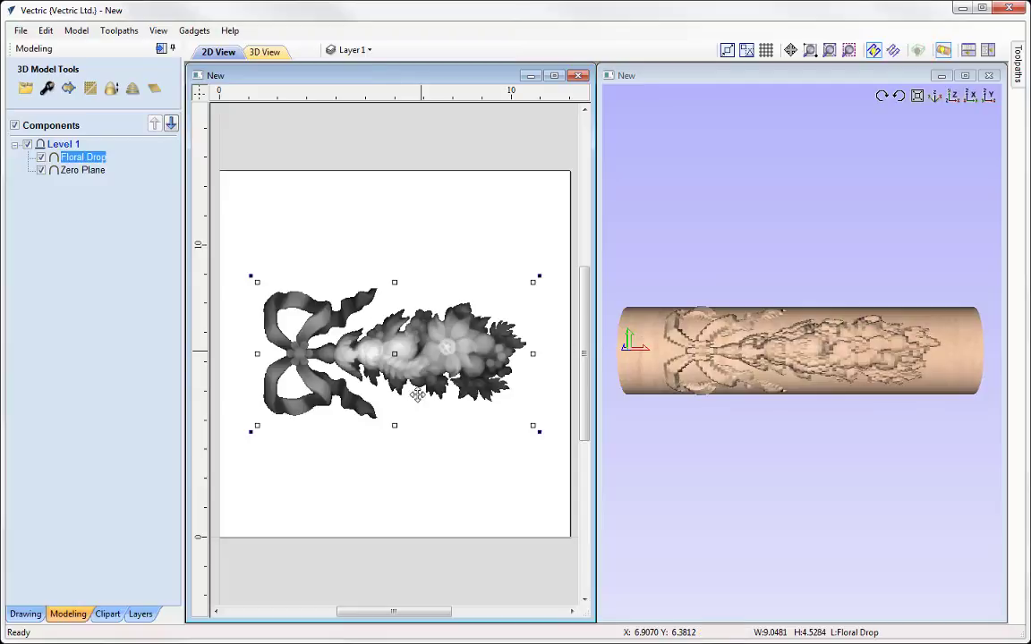
Try rotating the Floral Drop component upright so it wraps around the cylinder and scaling it down, and undo both changes.
{"action": "left_click", "coordinate": [460, 421]}
{"action": "left_click_drag", "start_coordinate": [537, 274], "coordinate": [320, 577]}
{"action": "left_click_drag", "start_coordinate": [467, 212], "coordinate": [430, 285]}
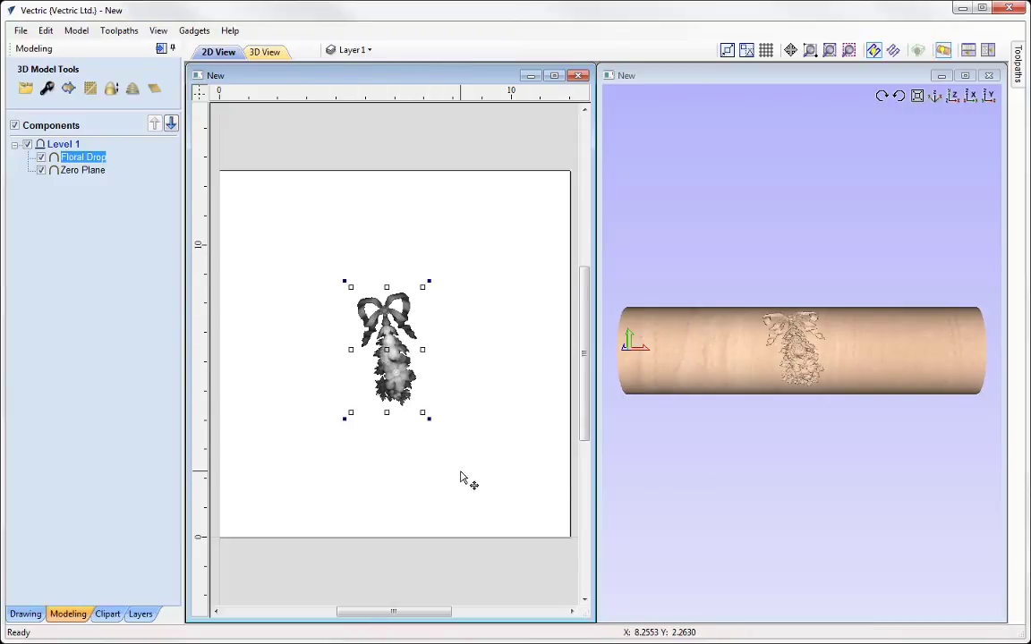
{"action": "key", "text": "ctrl+z"}
{"action": "key", "text": "ctrl+z"}
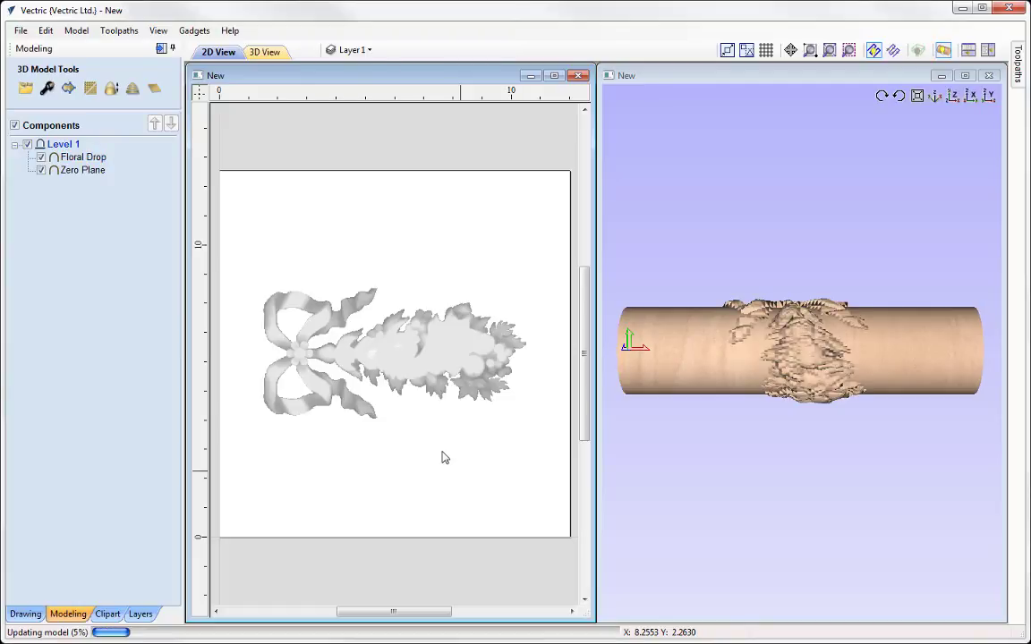
{"action": "left_click", "coordinate": [391, 499]}
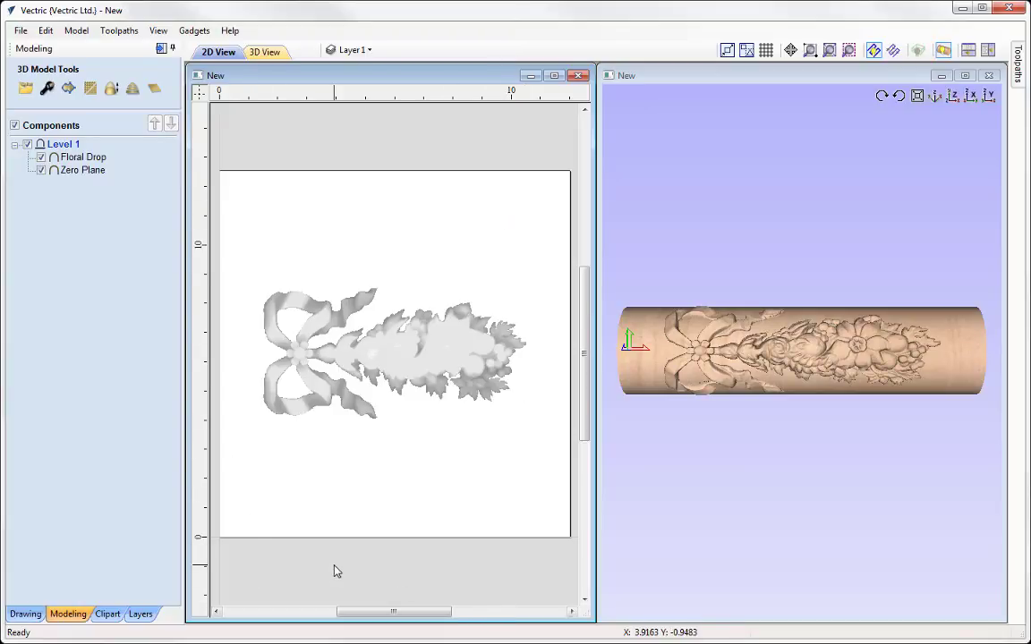
Draw two vertical lines across the full job height, one at about X 0.68 inches and one near the opposite end of the job.
{"action": "left_click", "coordinate": [25, 614]}
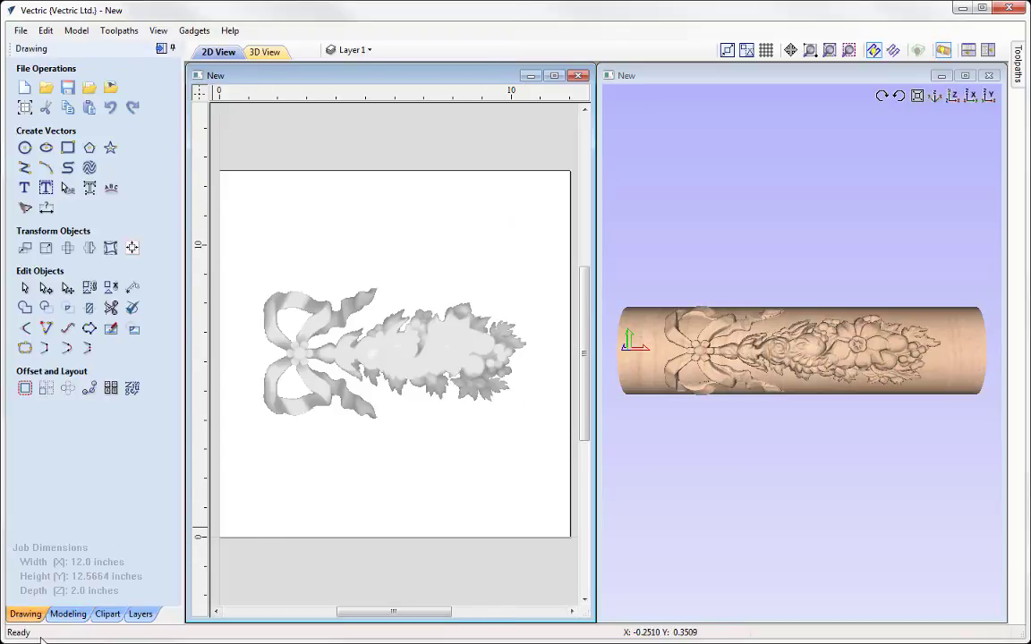
{"action": "left_click", "coordinate": [26, 167]}
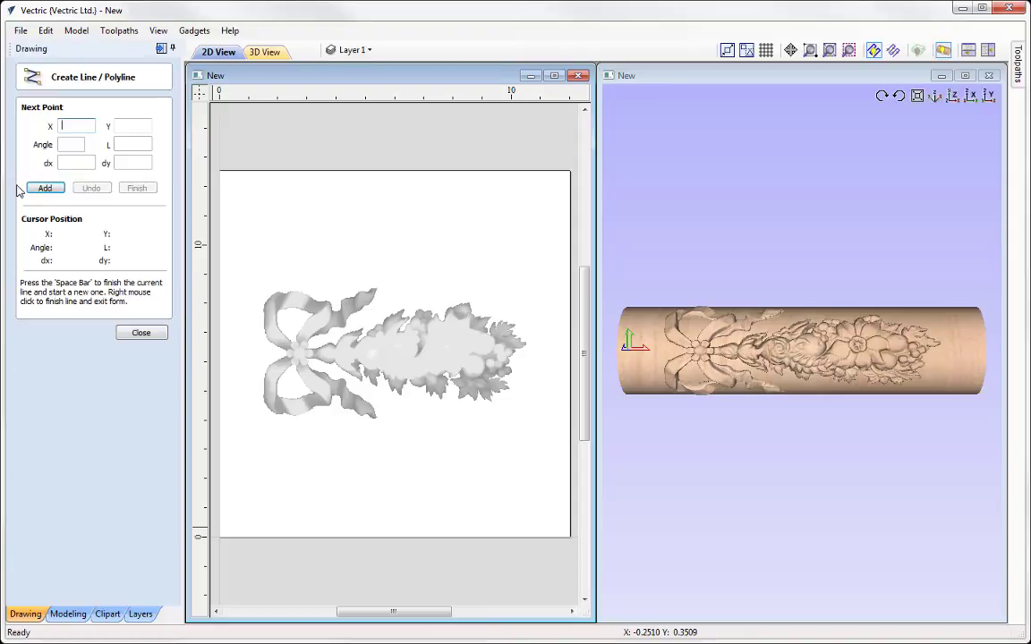
{"action": "left_click", "coordinate": [239, 170]}
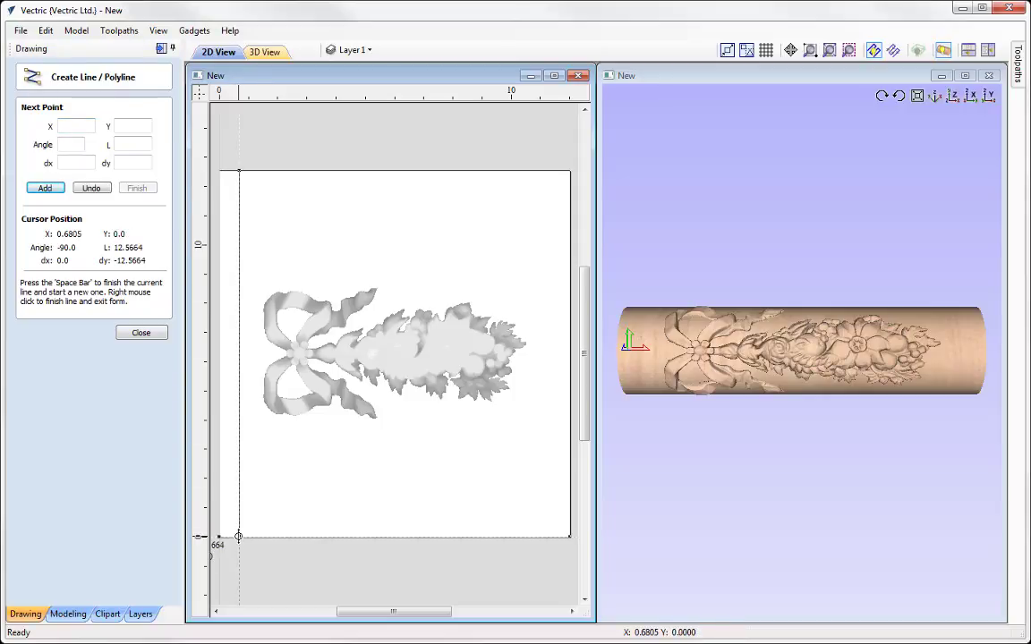
{"action": "left_click", "coordinate": [238, 537]}
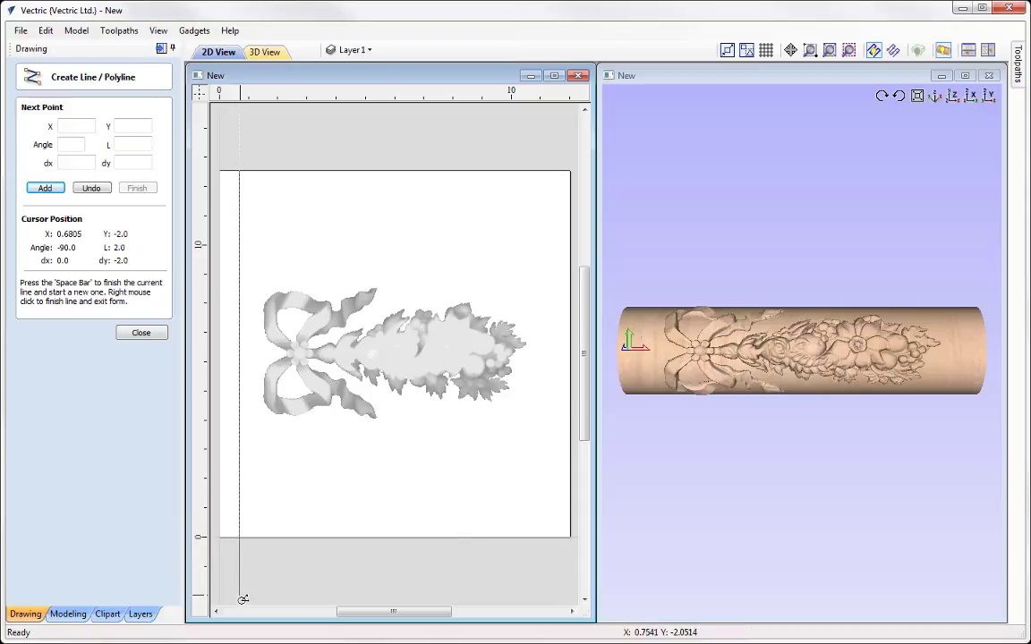
{"action": "right_click", "coordinate": [295, 559]}
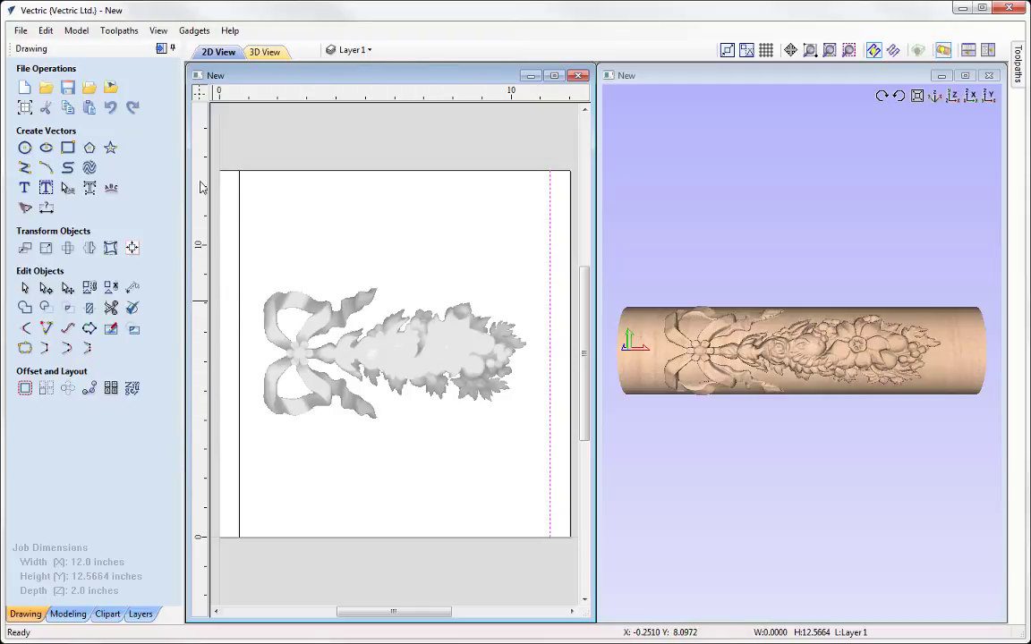
{"action": "left_click", "coordinate": [416, 147]}
Show the toolpath operations and apply a gap outside the model of 0.03 inches in the material setup.
{"action": "left_click", "coordinate": [161, 49]}
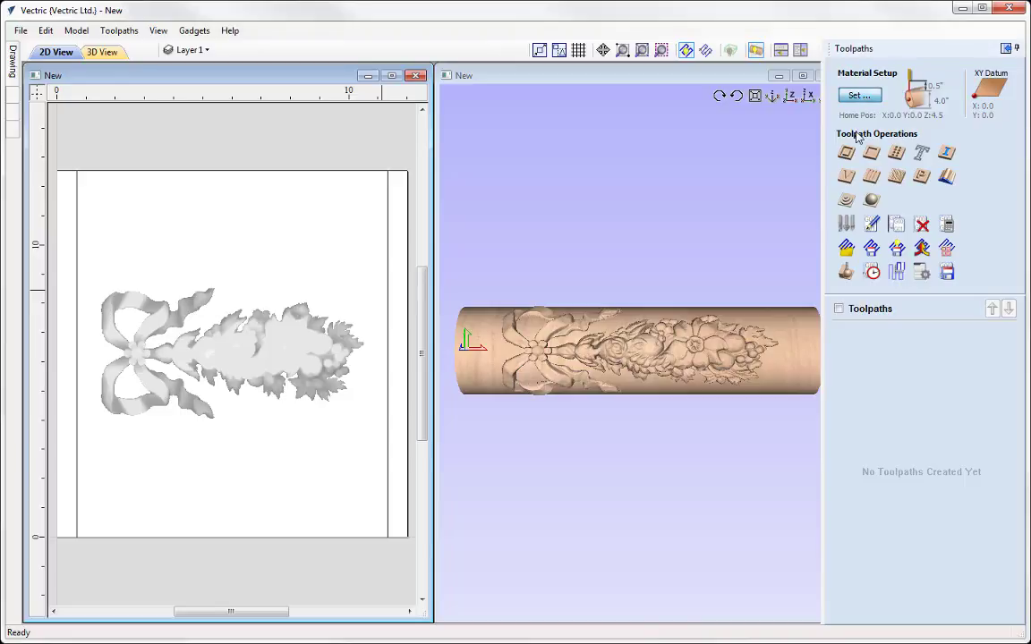
{"action": "left_click", "coordinate": [859, 95]}
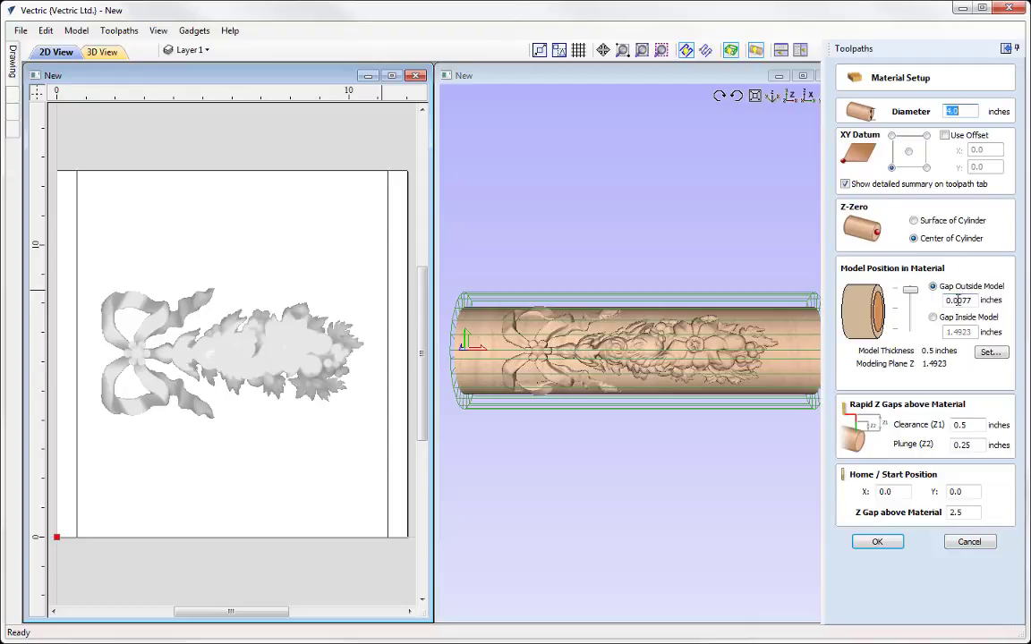
{"action": "left_click_drag", "start_coordinate": [959, 300], "coordinate": [990, 306]}
{"action": "type", "text": "3"}
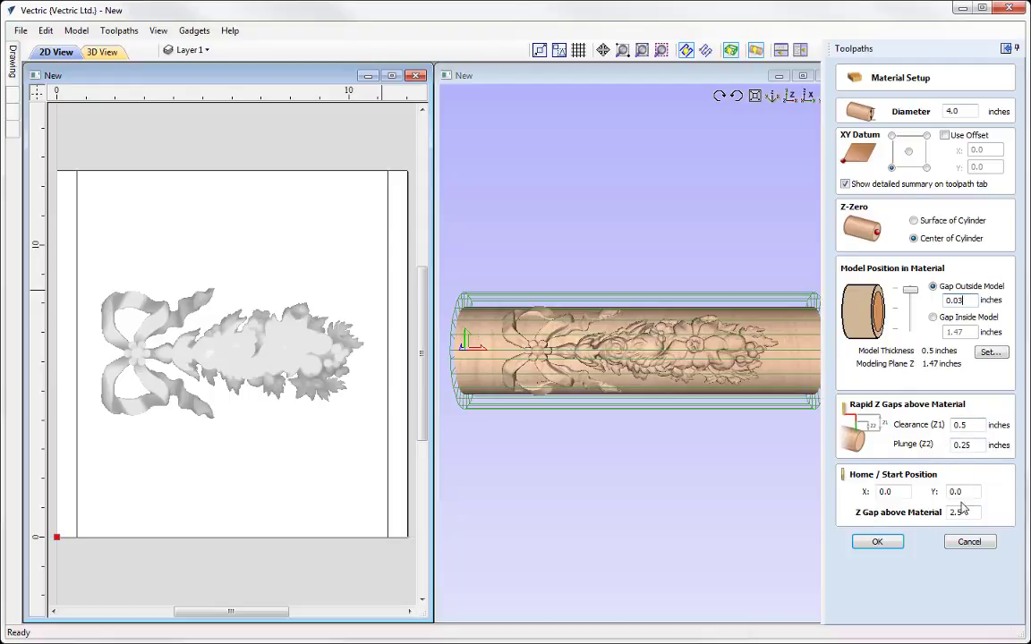
{"action": "left_click", "coordinate": [878, 543]}
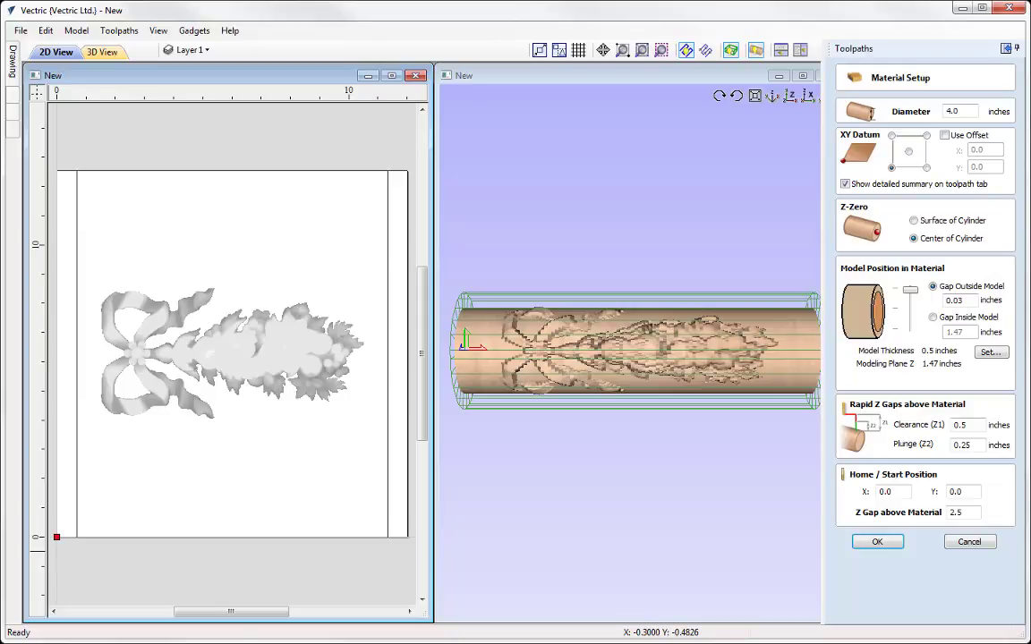
{"action": "left_click", "coordinate": [877, 542]}
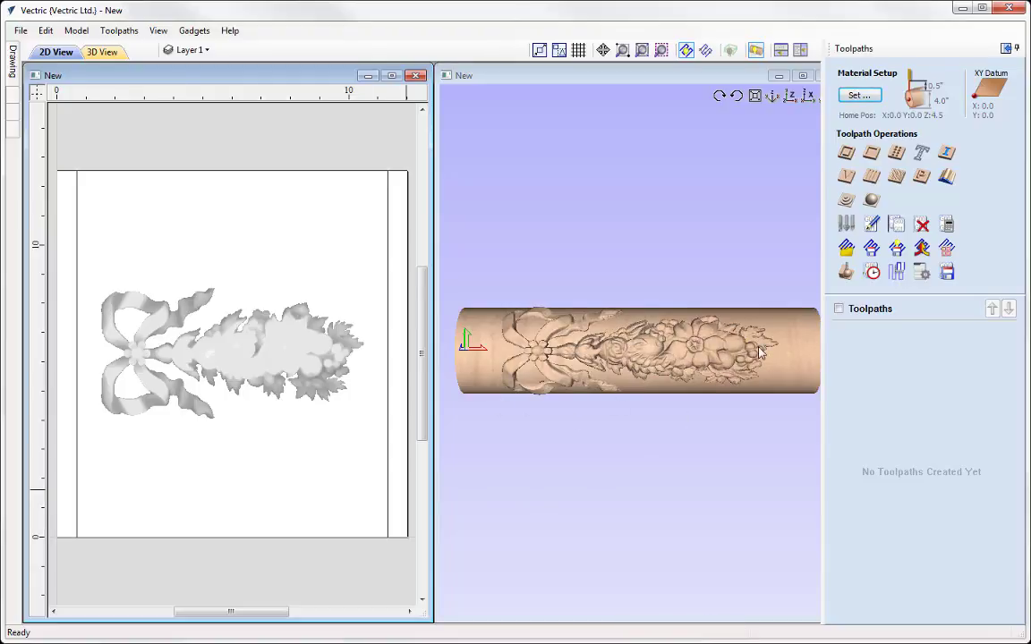
Start a rough machining toolpath and choose the End Mill (0.25 inch) as its tool.
{"action": "left_click", "coordinate": [847, 201]}
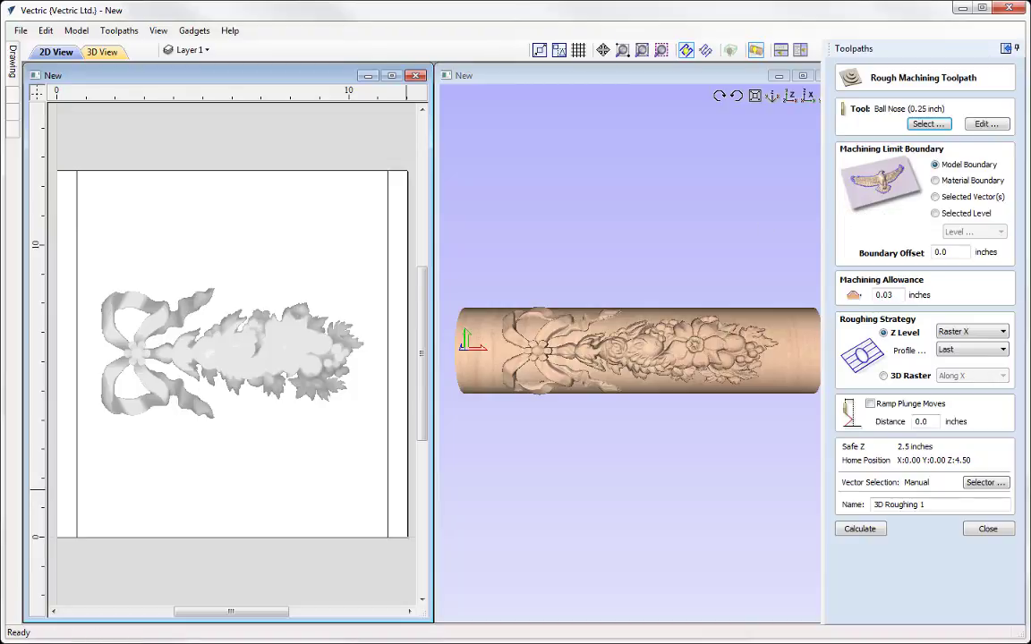
{"action": "left_click", "coordinate": [859, 529]}
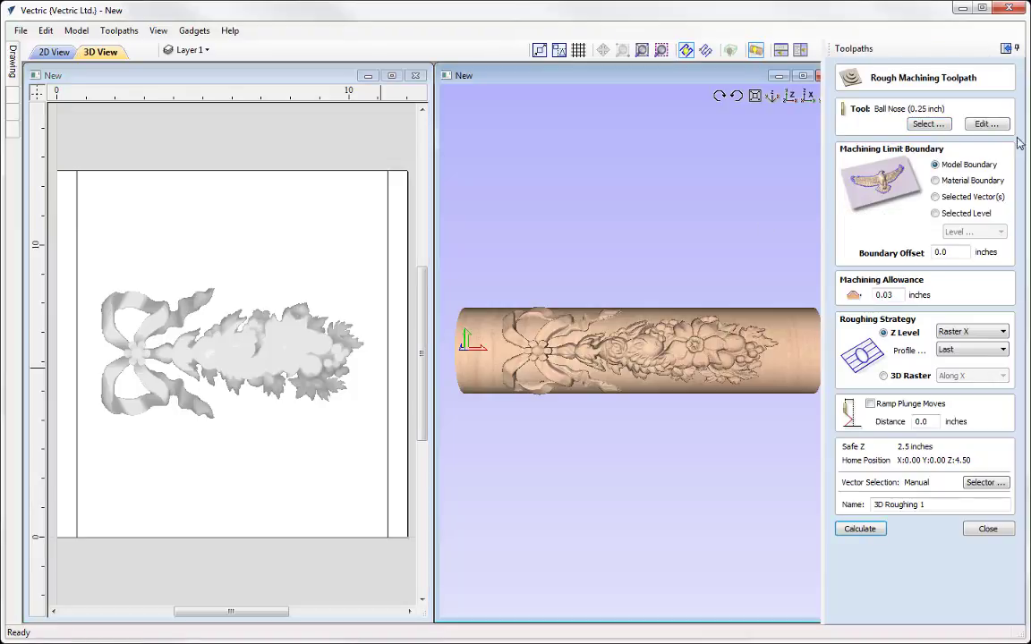
{"action": "left_click", "coordinate": [927, 124]}
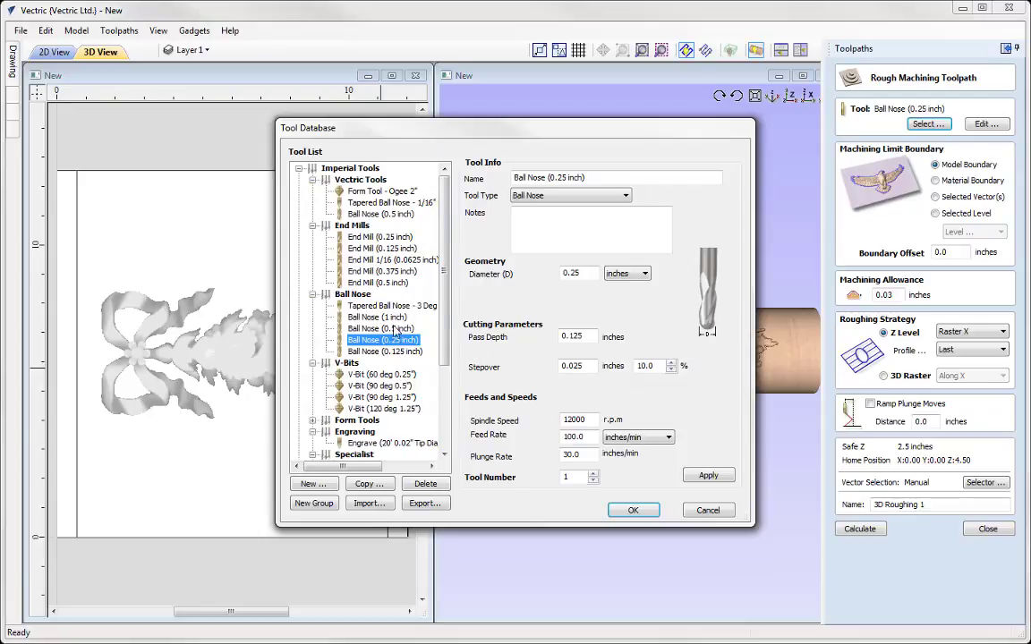
{"action": "left_click", "coordinate": [379, 237]}
{"action": "left_click", "coordinate": [635, 510]}
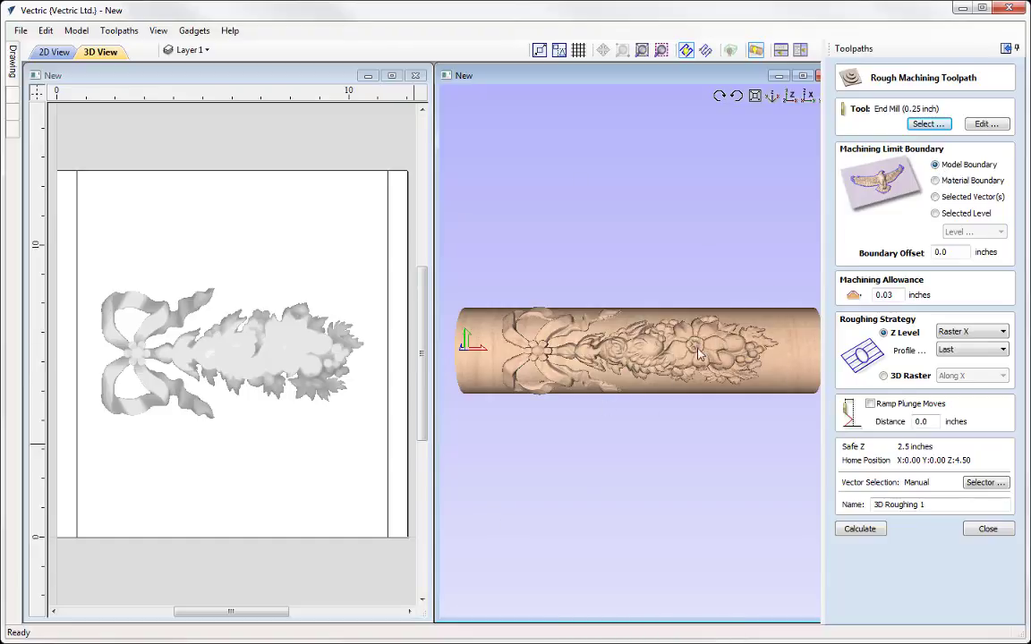
Try Raster Y as the Z Level roughing strategy, and restore Raster X.
{"action": "left_click", "coordinate": [13, 90]}
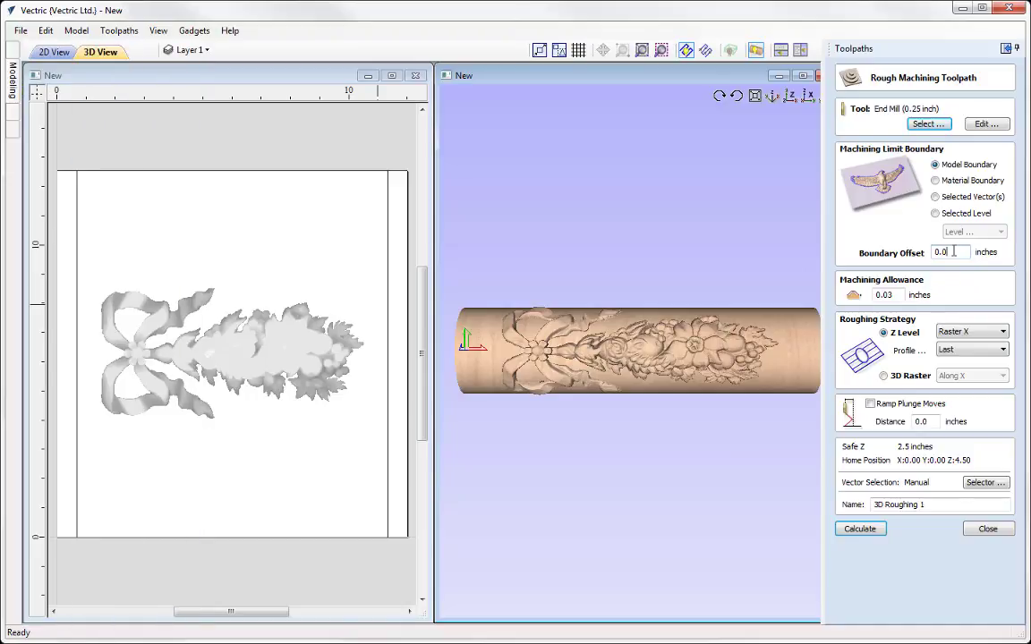
{"action": "left_click", "coordinate": [891, 294]}
{"action": "left_click", "coordinate": [966, 334]}
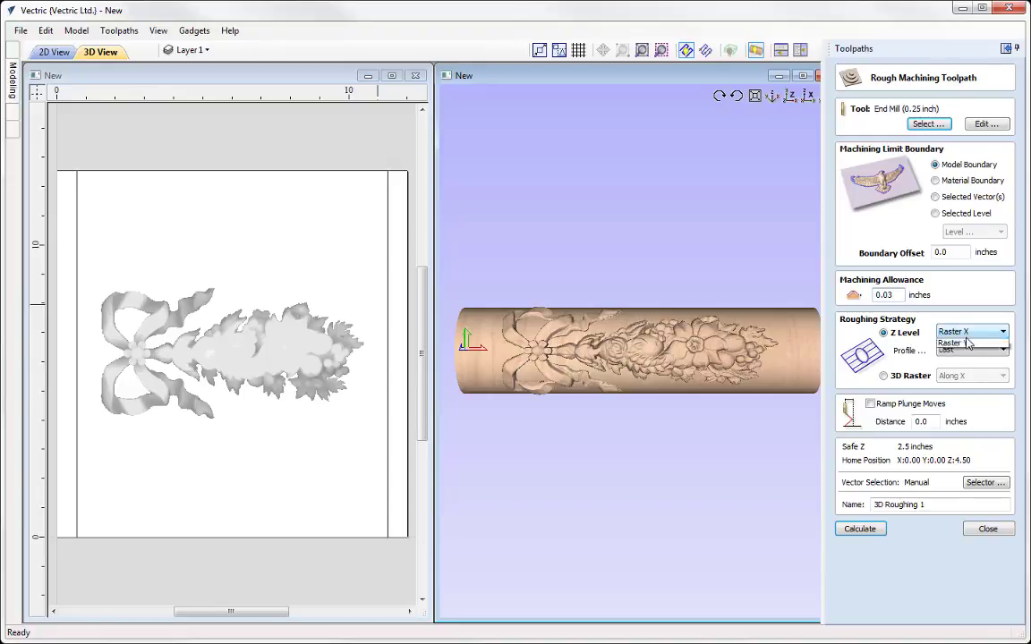
{"action": "left_click", "coordinate": [967, 343]}
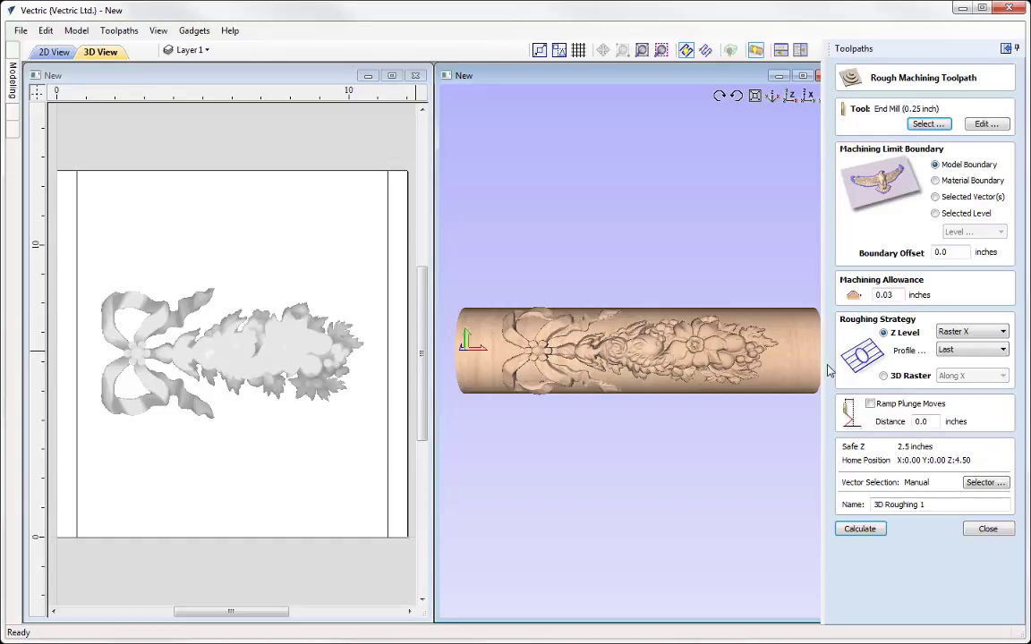
{"action": "left_click", "coordinate": [972, 332]}
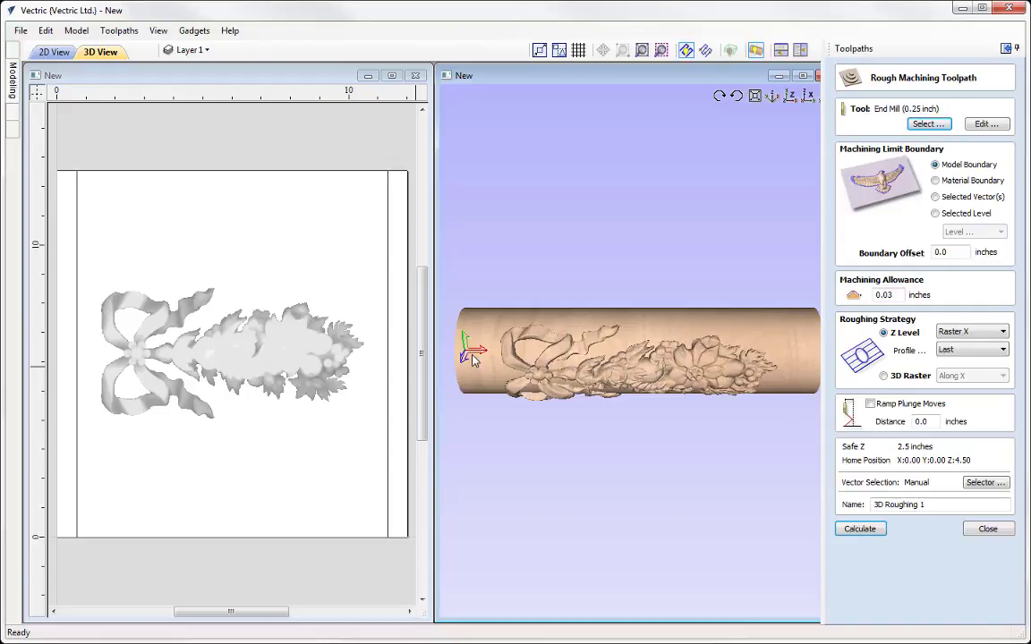
{"action": "left_click", "coordinate": [975, 333]}
{"action": "left_click", "coordinate": [980, 349]}
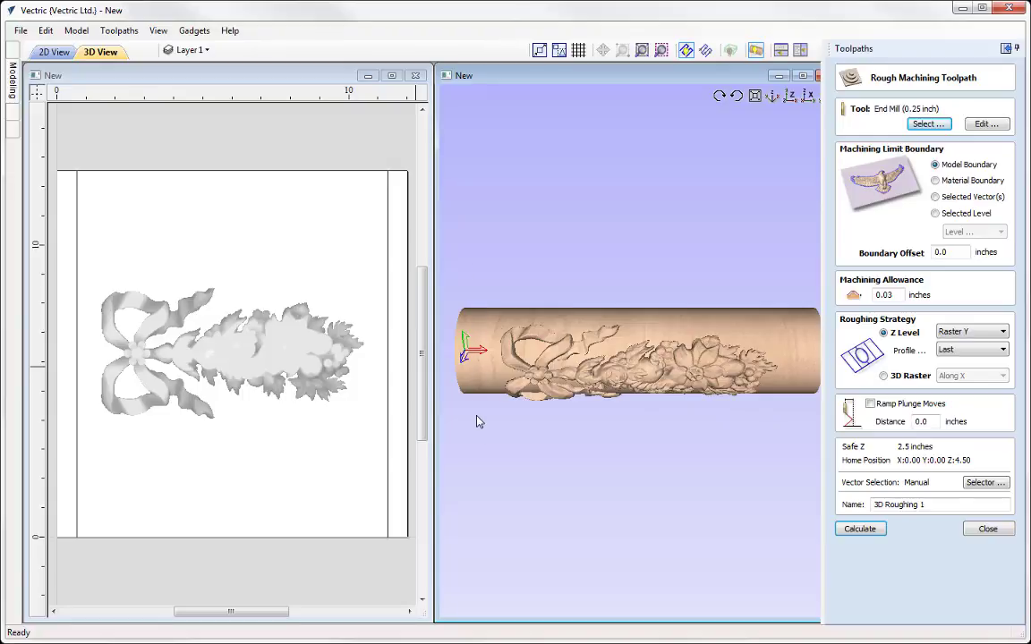
{"action": "left_click", "coordinate": [735, 96]}
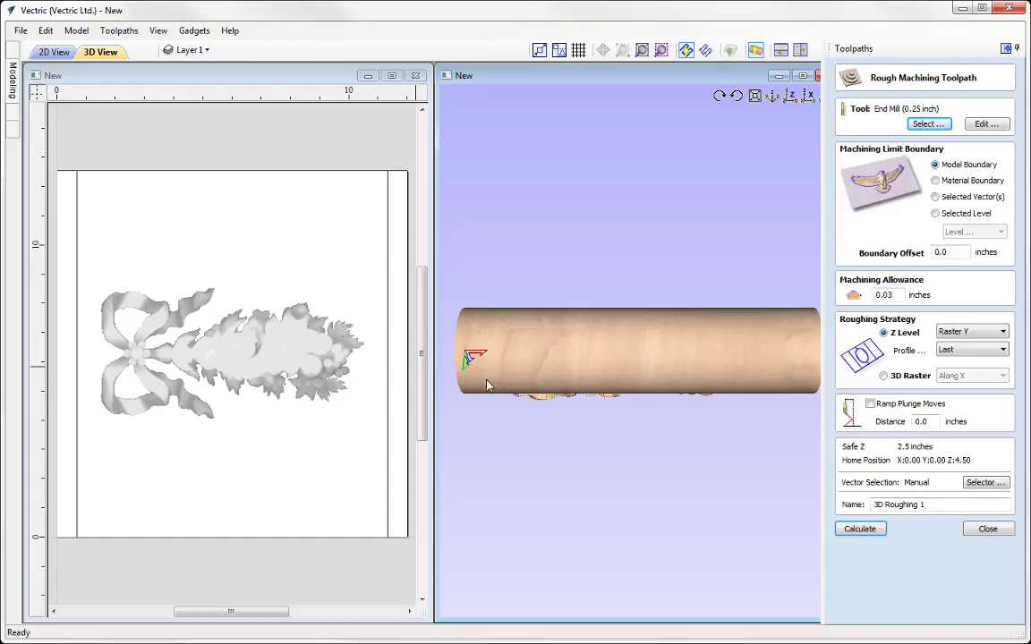
{"action": "left_click_drag", "start_coordinate": [488, 385], "coordinate": [507, 493]}
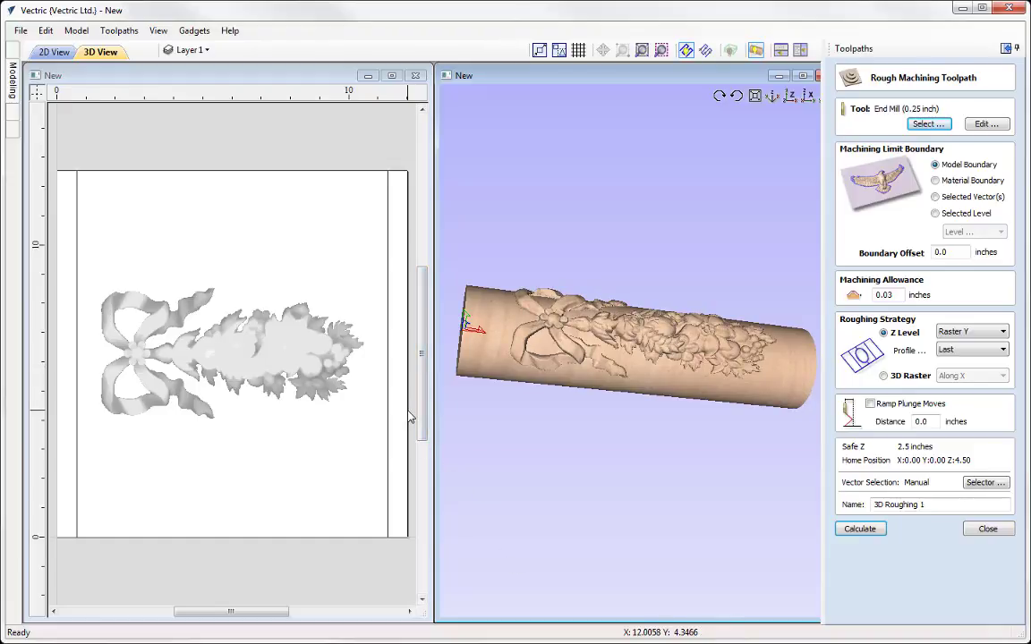
{"action": "left_click", "coordinate": [972, 332]}
{"action": "left_click", "coordinate": [970, 343]}
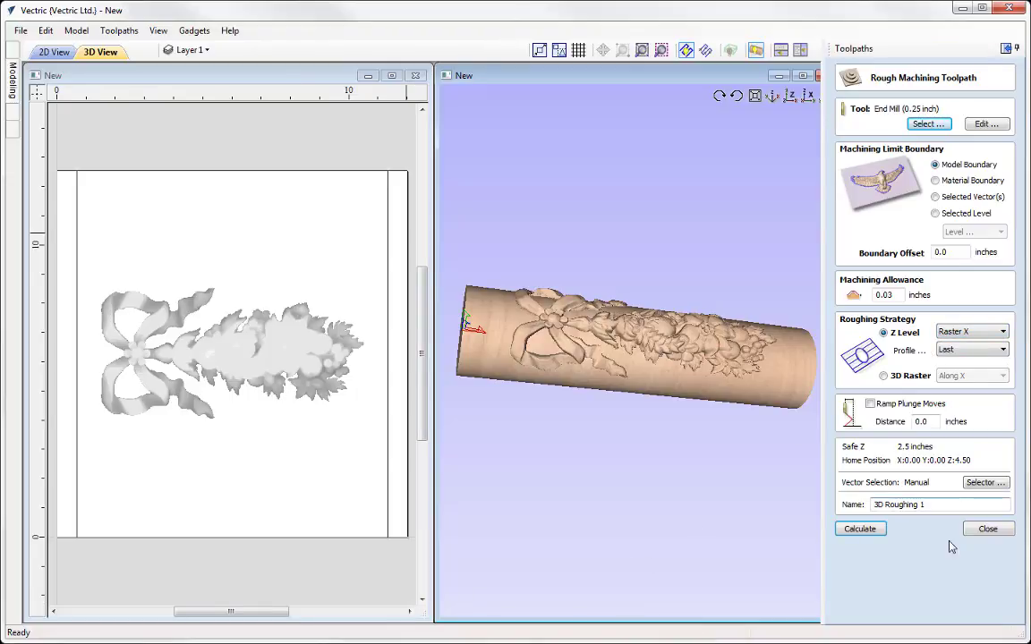
Name the rough machining toolpath 3D Roughing and calculate it.
{"action": "left_click", "coordinate": [939, 504]}
{"action": "key", "text": "BackSpace"}
{"action": "key", "text": "BackSpace"}
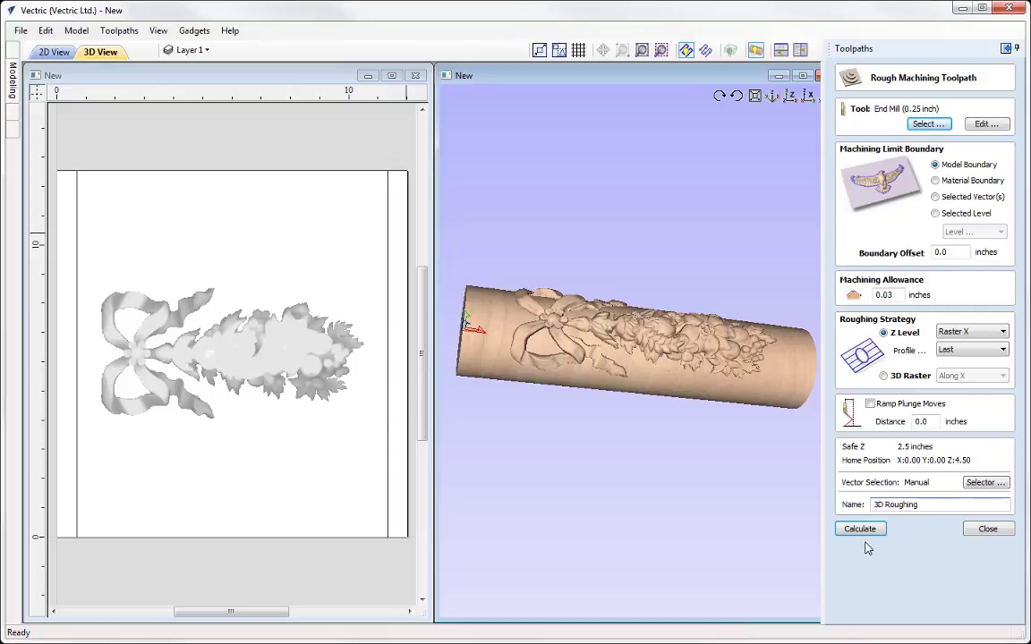
{"action": "left_click", "coordinate": [864, 532]}
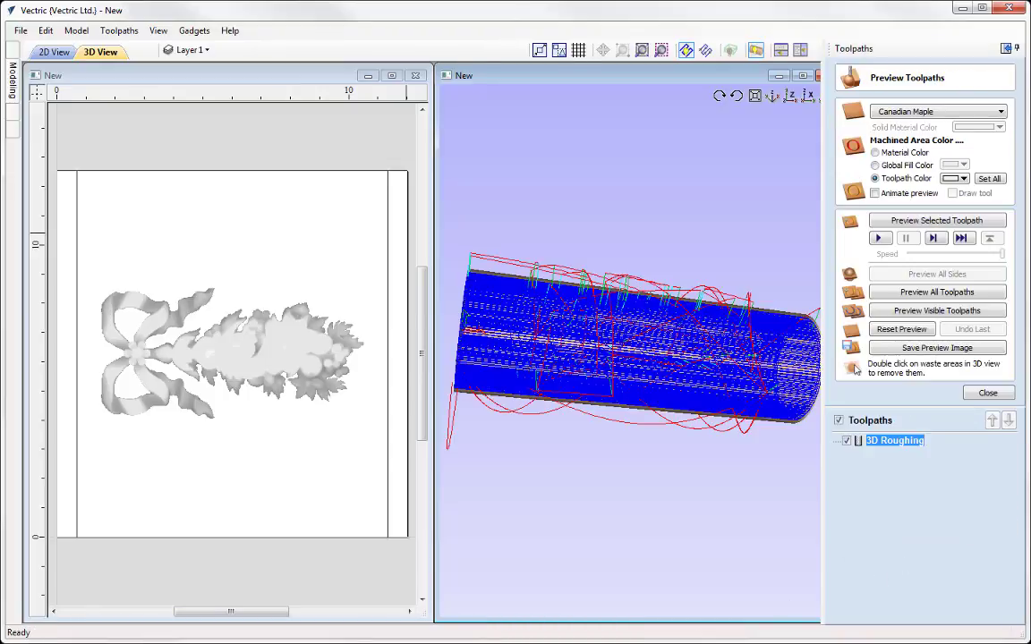
Preview the 3D Roughing toolpath on the cylinder, inspect the cut, and leave the preview.
{"action": "left_click", "coordinate": [951, 226]}
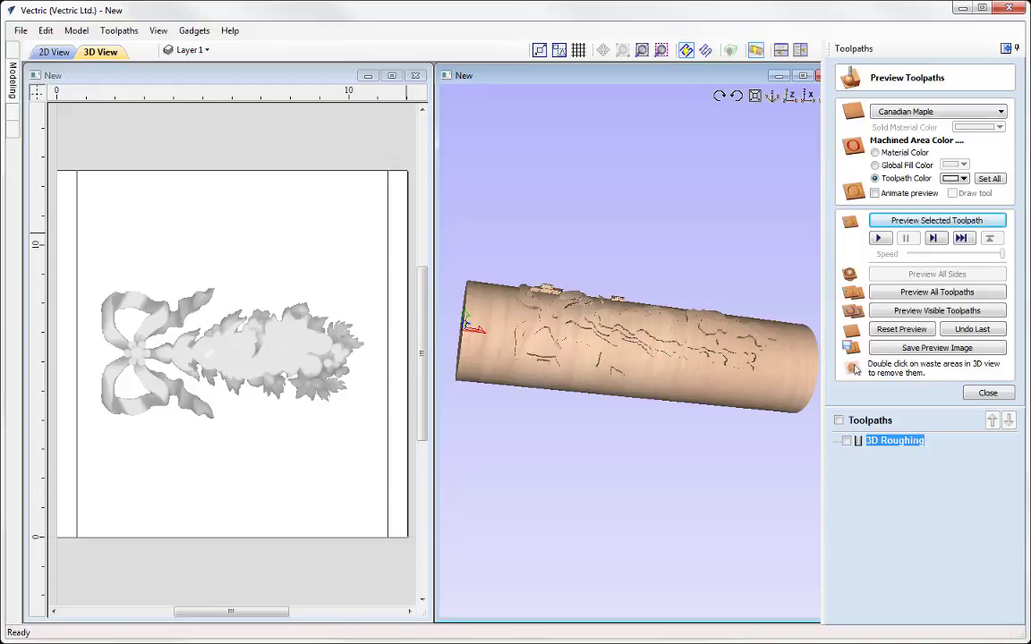
{"action": "left_click_drag", "start_coordinate": [555, 347], "coordinate": [577, 480]}
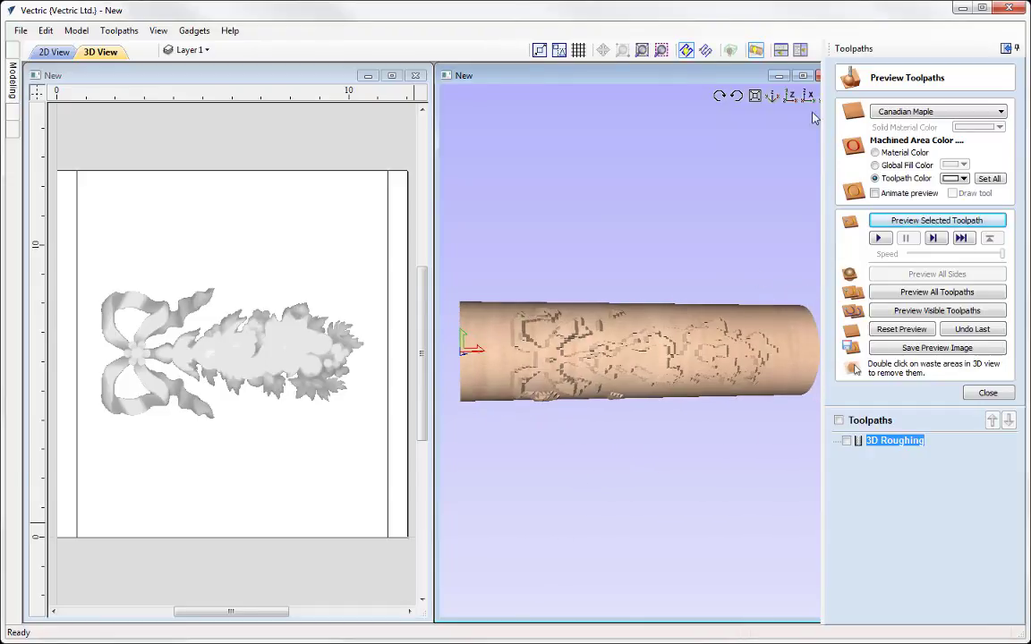
{"action": "left_click", "coordinate": [790, 96]}
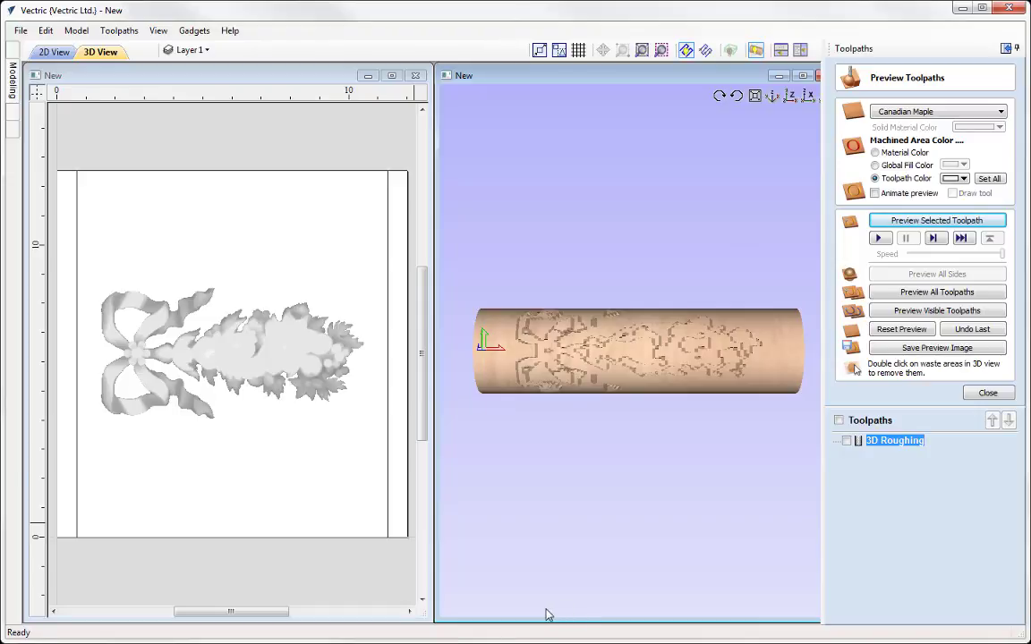
{"action": "left_click", "coordinate": [987, 394]}
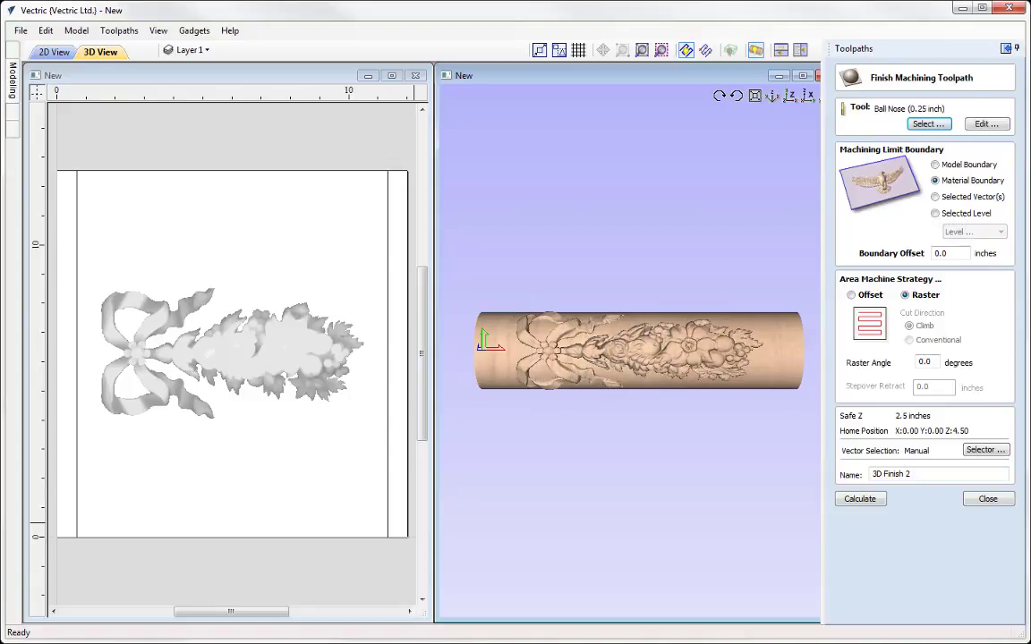
Set up the finish machining toolpath with the Ball Nose (0.125 inch) tool, the model boundary and the name 3D Finish.
{"action": "left_click", "coordinate": [929, 127]}
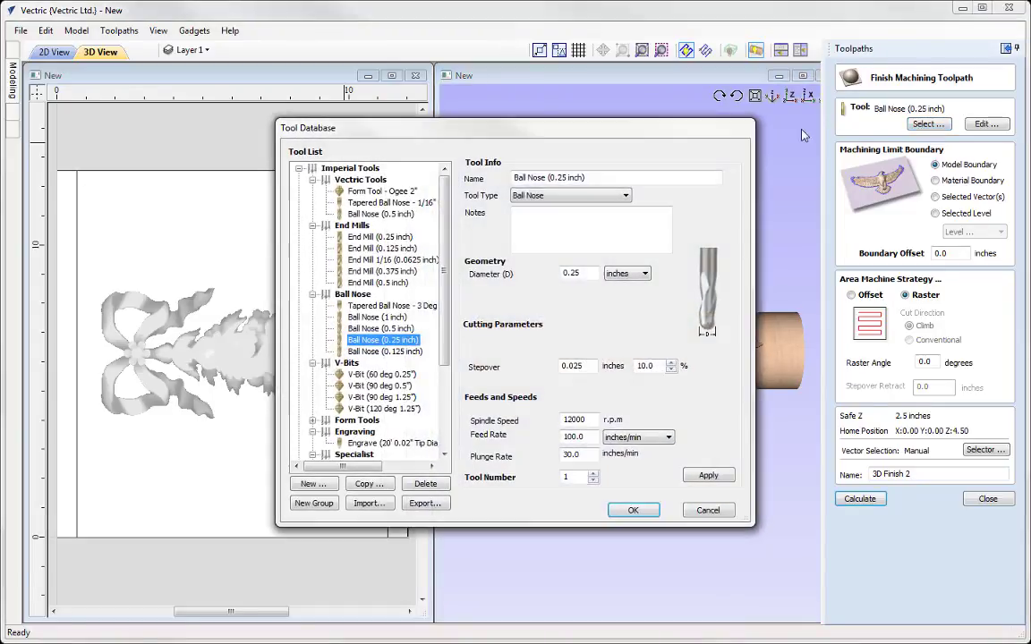
{"action": "left_click", "coordinate": [385, 352]}
{"action": "left_click", "coordinate": [633, 511]}
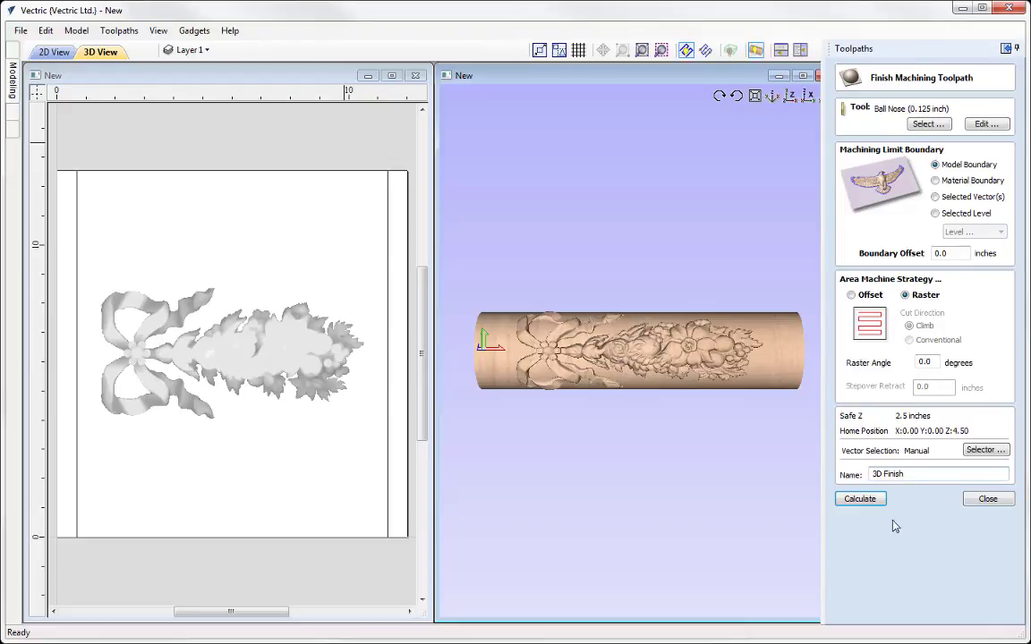
Calculate the 3D Finish toolpath, preview its cut on the cylinder, and leave the preview.
{"action": "left_click", "coordinate": [865, 504]}
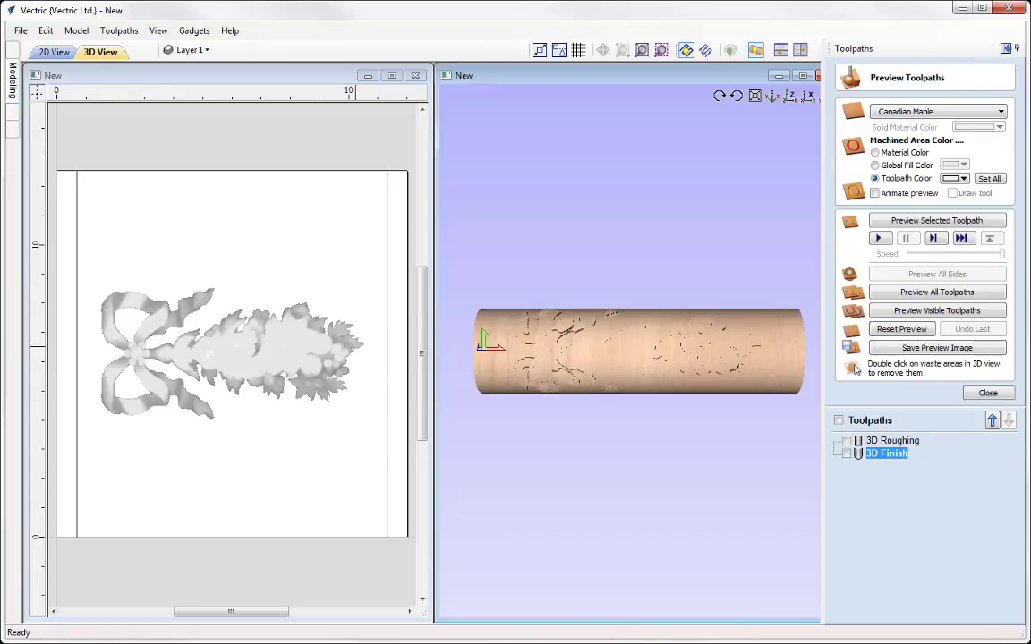
{"action": "left_click", "coordinate": [937, 220]}
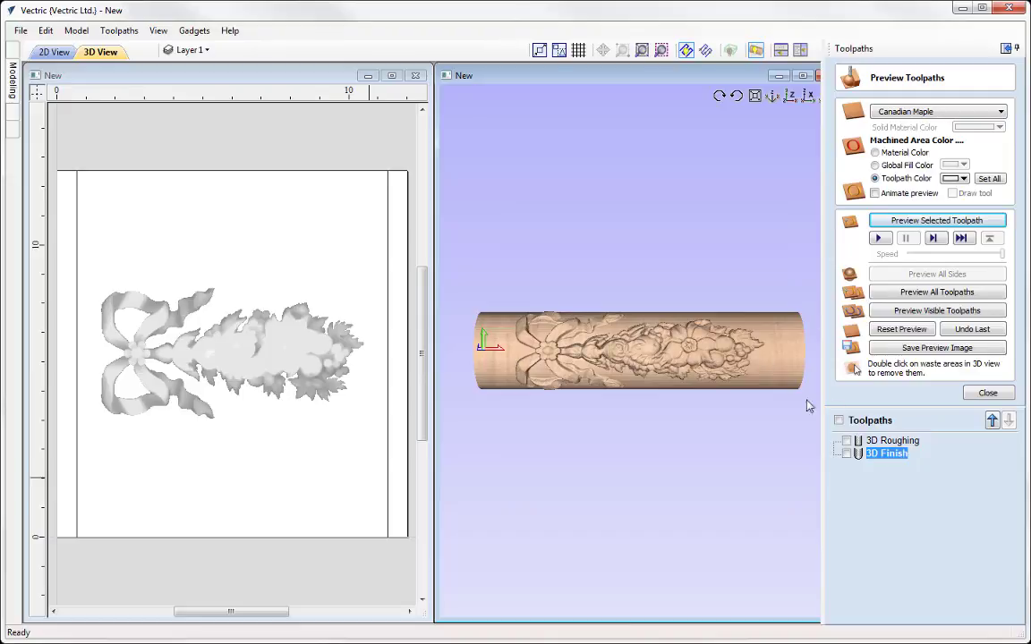
{"action": "left_click", "coordinate": [986, 394]}
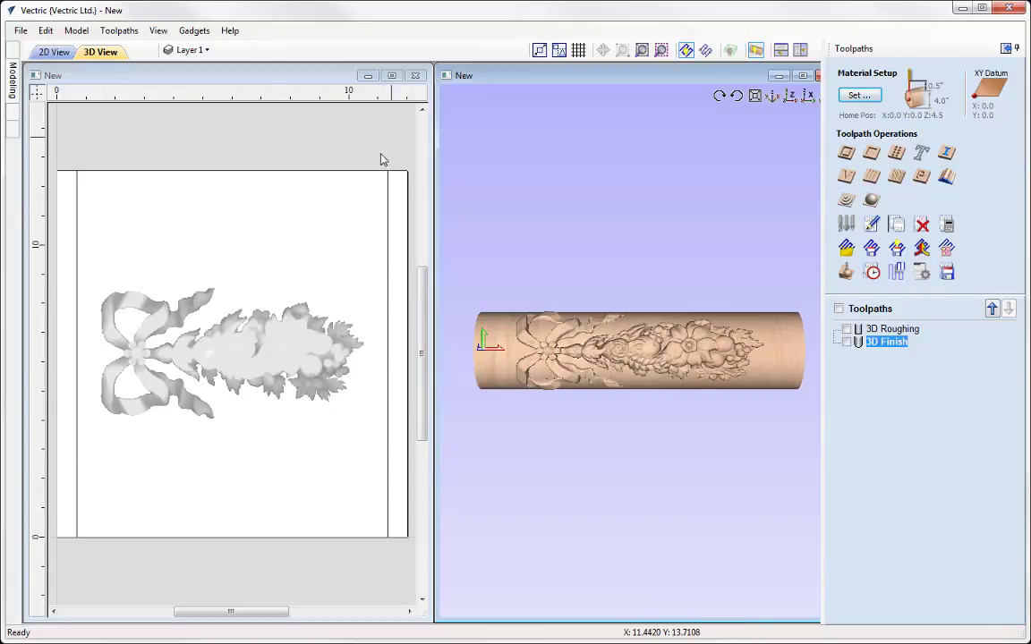
Start a 2D profile toolpath on the two vertical lines beside the model, with start depth 0.5 and cut depth 0.25 inches.
{"action": "left_click", "coordinate": [77, 259]}
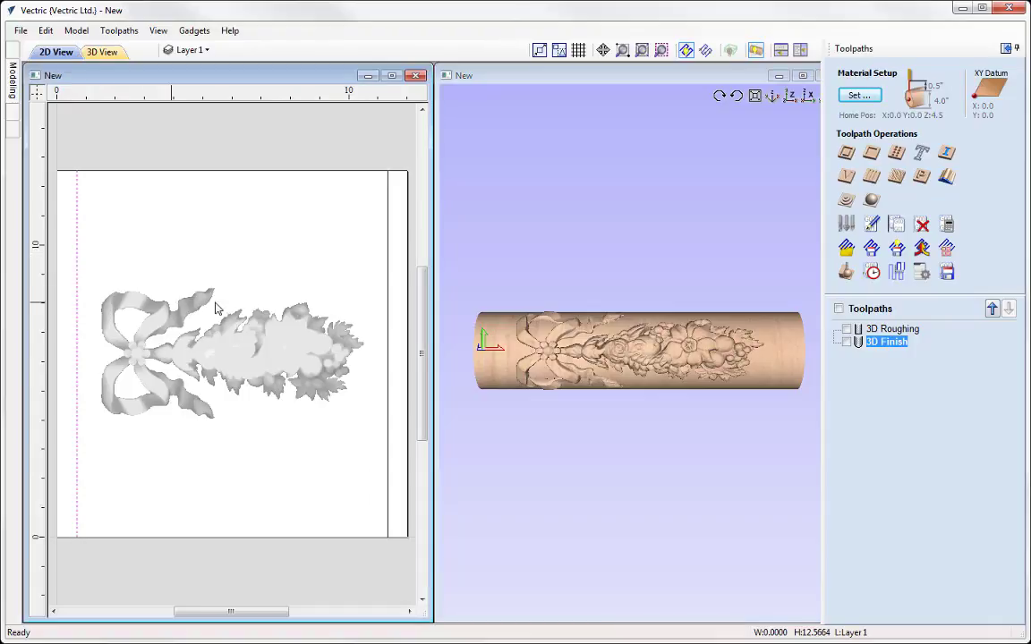
{"action": "left_click", "coordinate": [388, 213], "text": "shift"}
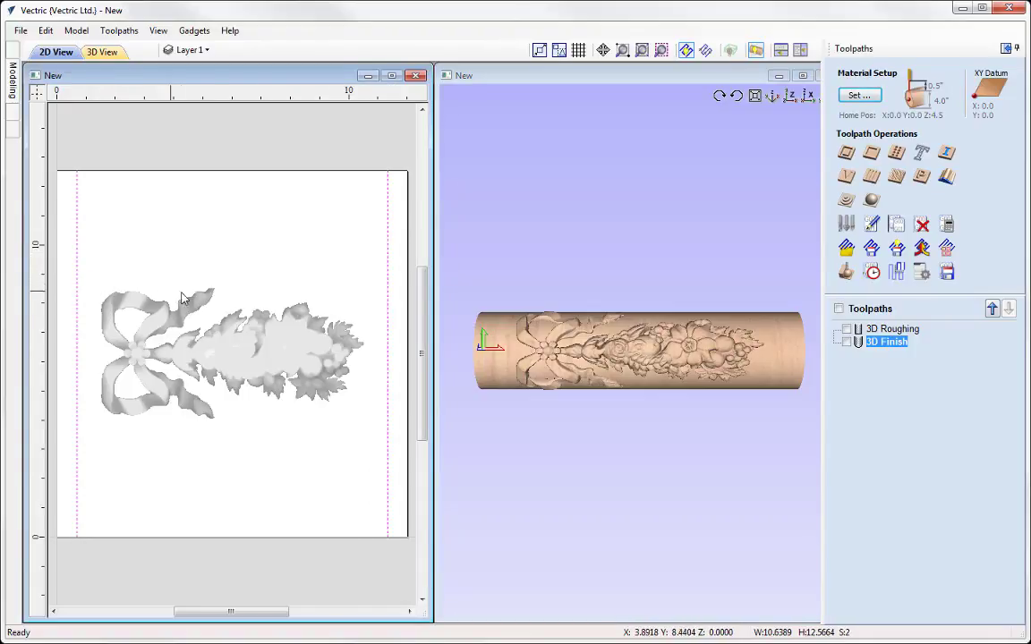
{"action": "left_click", "coordinate": [847, 154]}
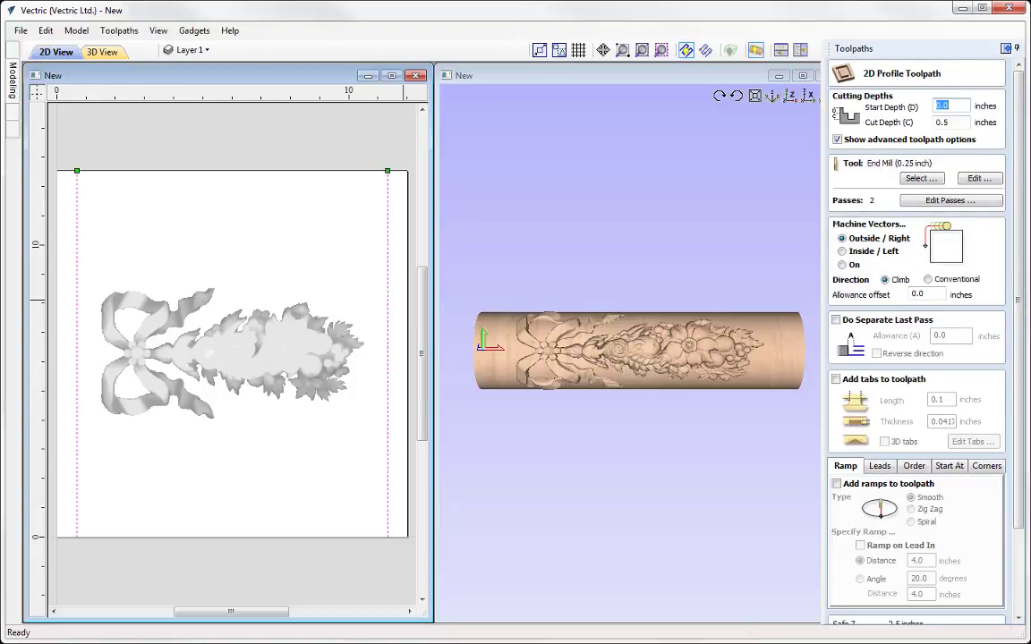
{"action": "left_click", "coordinate": [941, 106]}
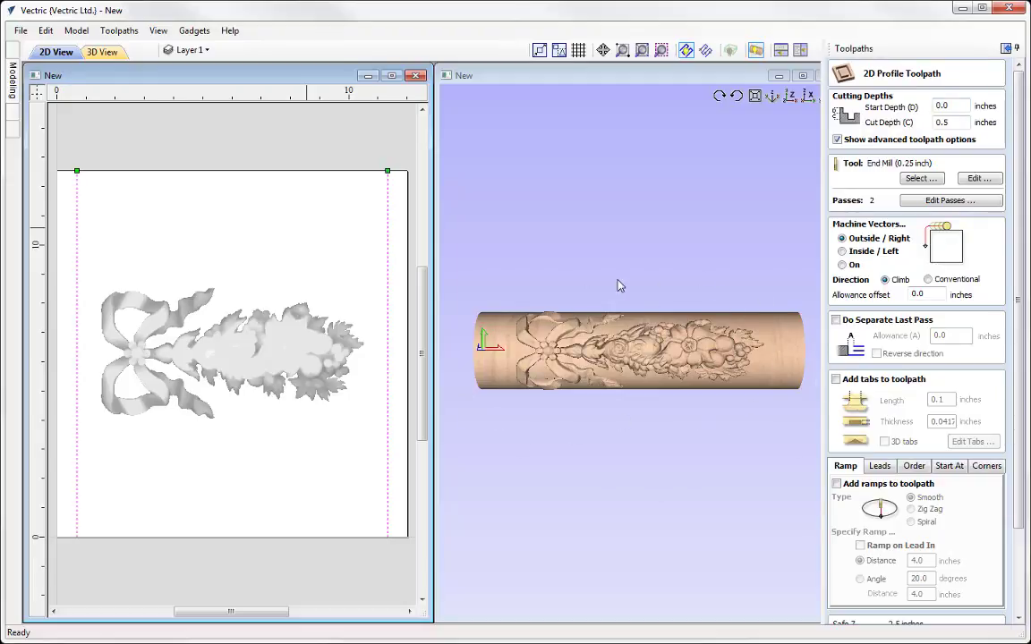
{"action": "double_click", "coordinate": [943, 106]}
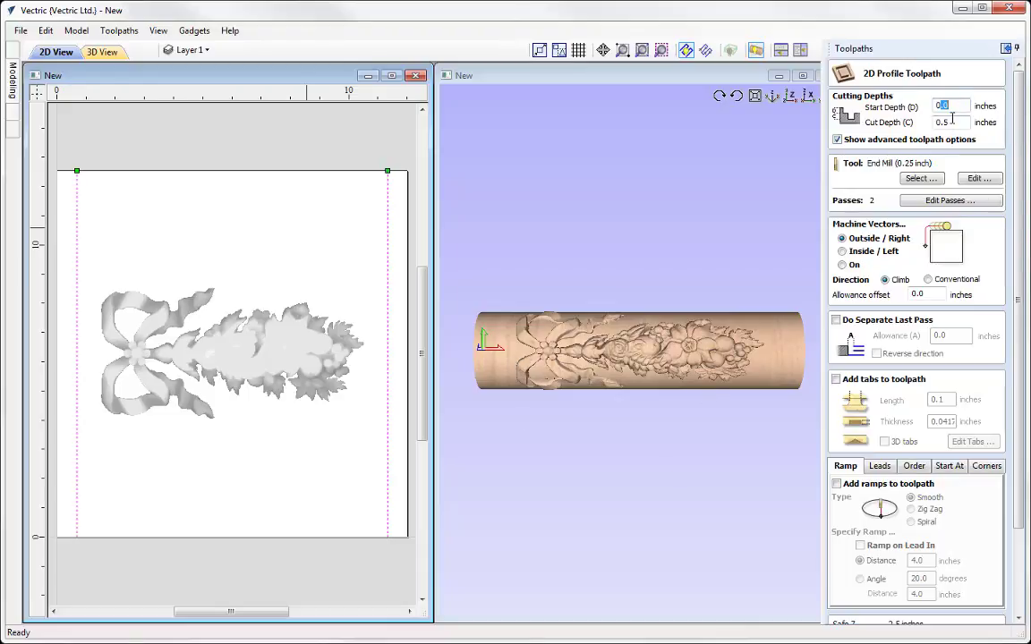
{"action": "type", "text": "0.5"}
{"action": "key", "text": "Tab"}
{"action": "type", "text": "0.25"}
Assign the Ball Nose (1 inch) tool to the profile toolpath and machine on the vectors.
{"action": "left_click", "coordinate": [921, 178]}
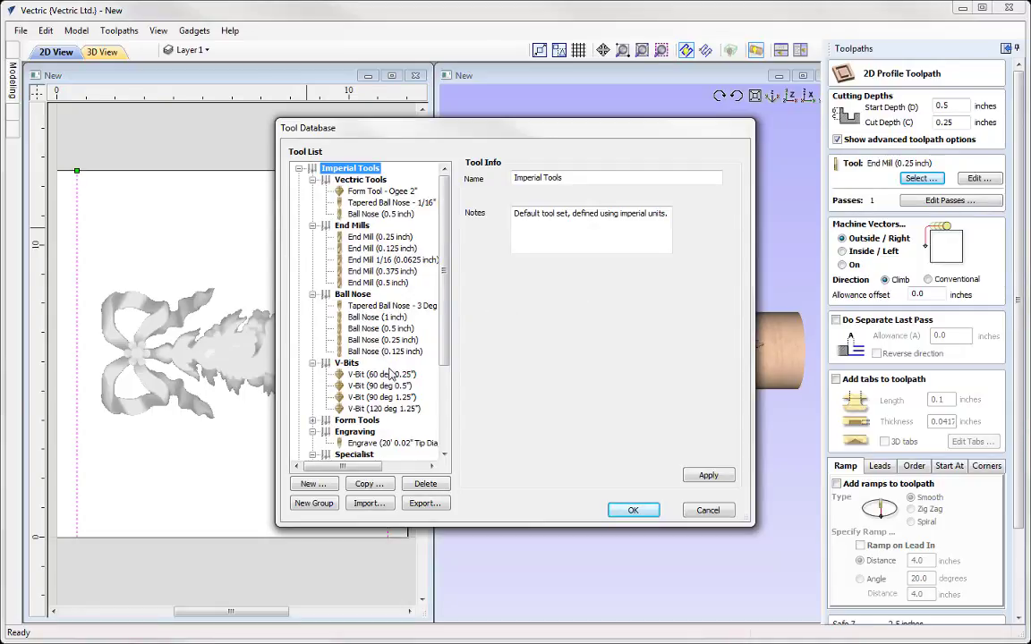
{"action": "left_click", "coordinate": [377, 317]}
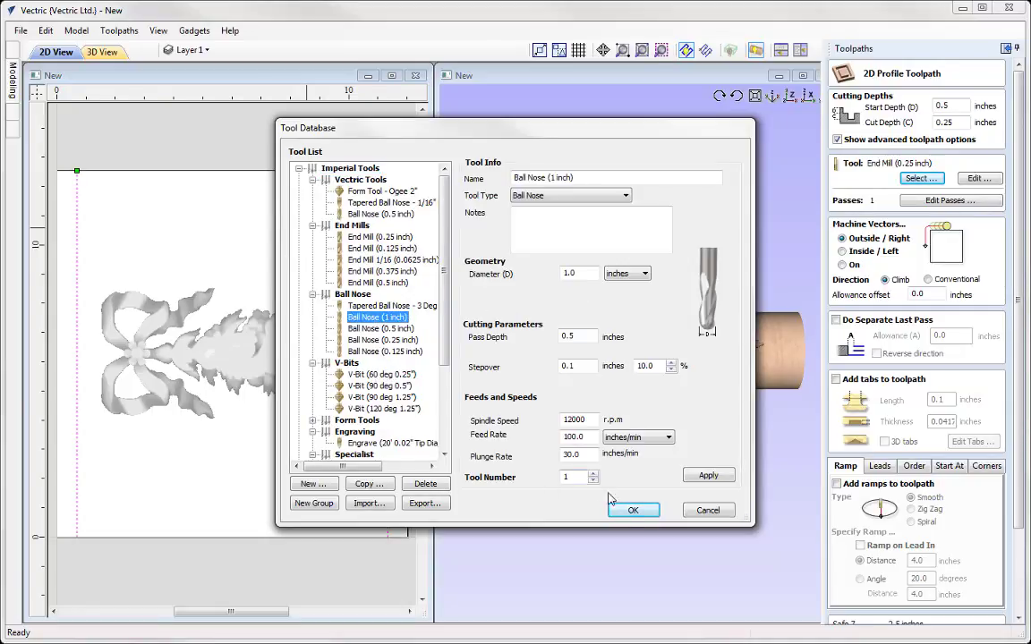
{"action": "left_click", "coordinate": [633, 510]}
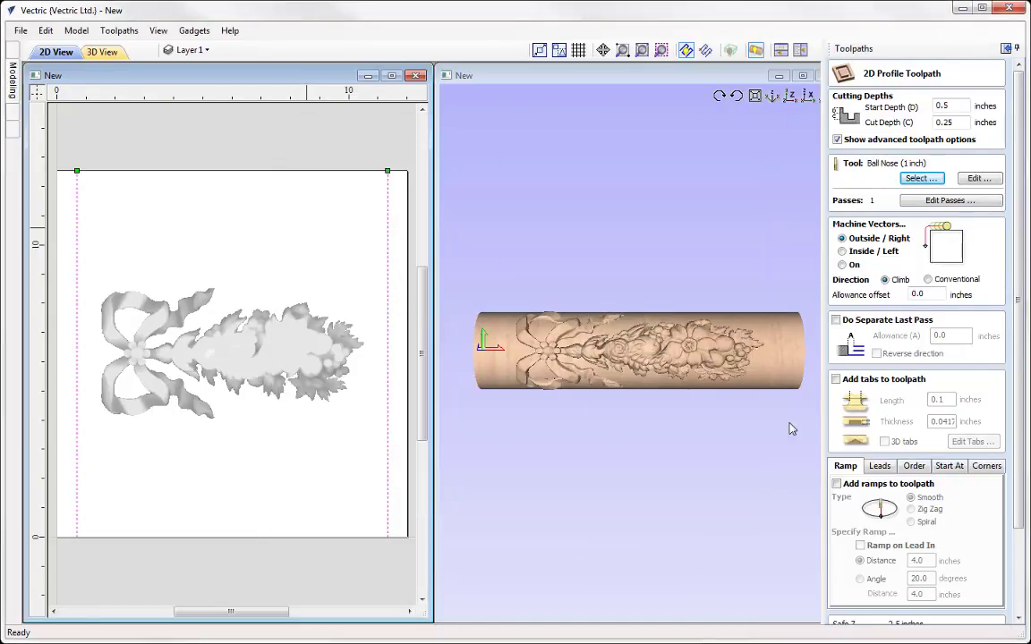
{"action": "left_click", "coordinate": [853, 266]}
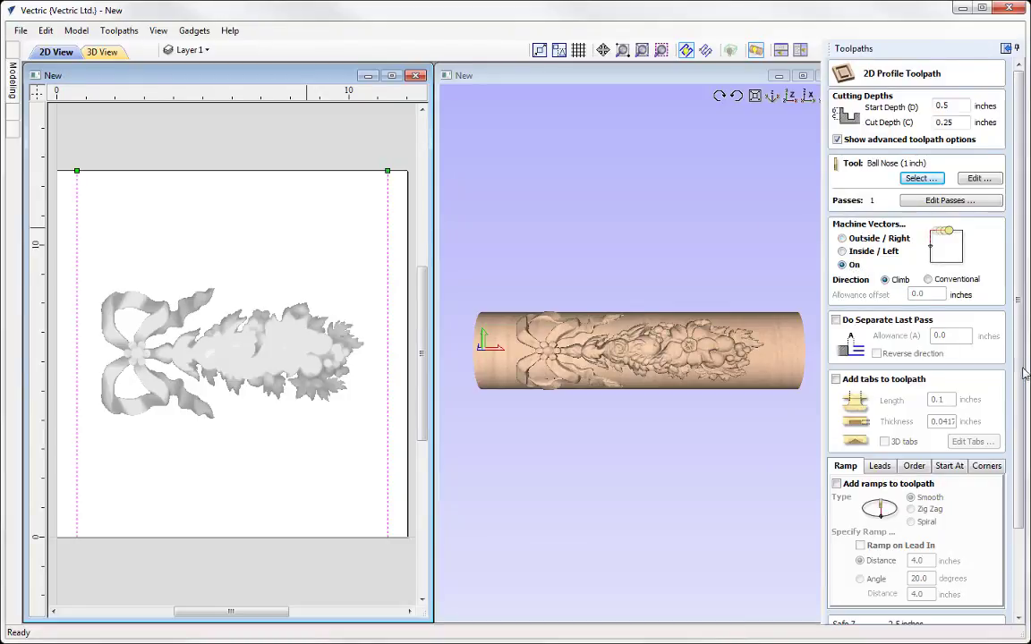
Name the profile toolpath Profile and calculate it.
{"action": "left_click_drag", "start_coordinate": [1020, 418], "coordinate": [1020, 503]}
{"action": "left_click", "coordinate": [899, 588]}
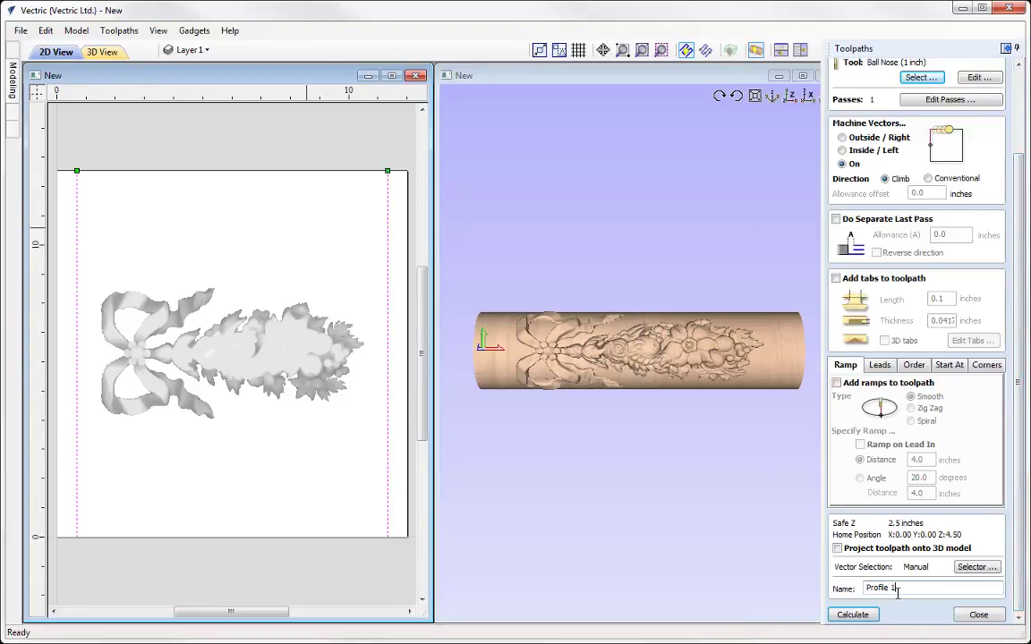
{"action": "key", "text": "BackSpace"}
{"action": "key", "text": "BackSpace"}
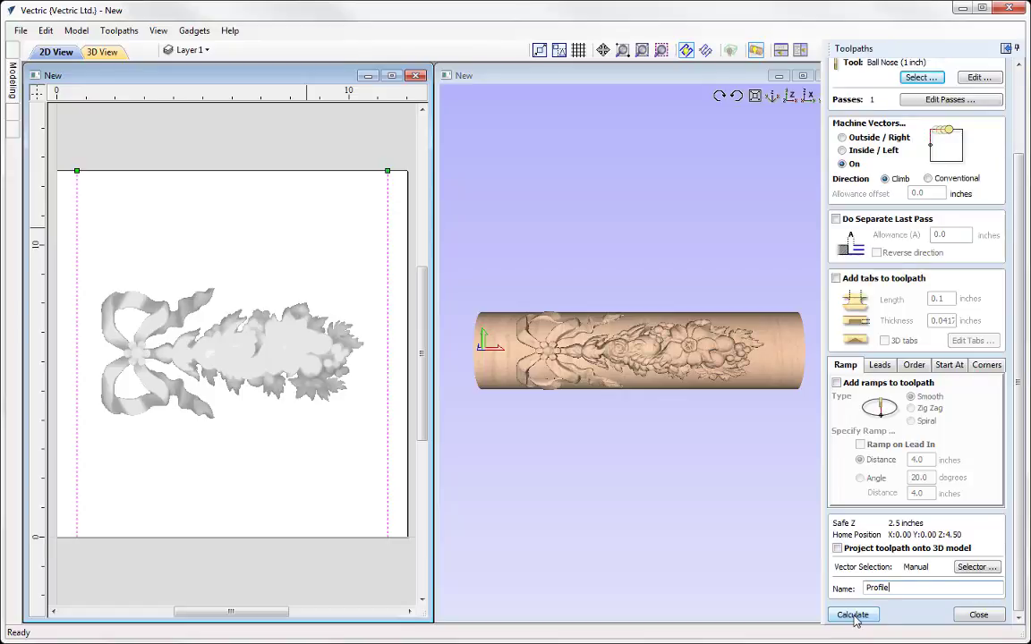
{"action": "left_click", "coordinate": [853, 615]}
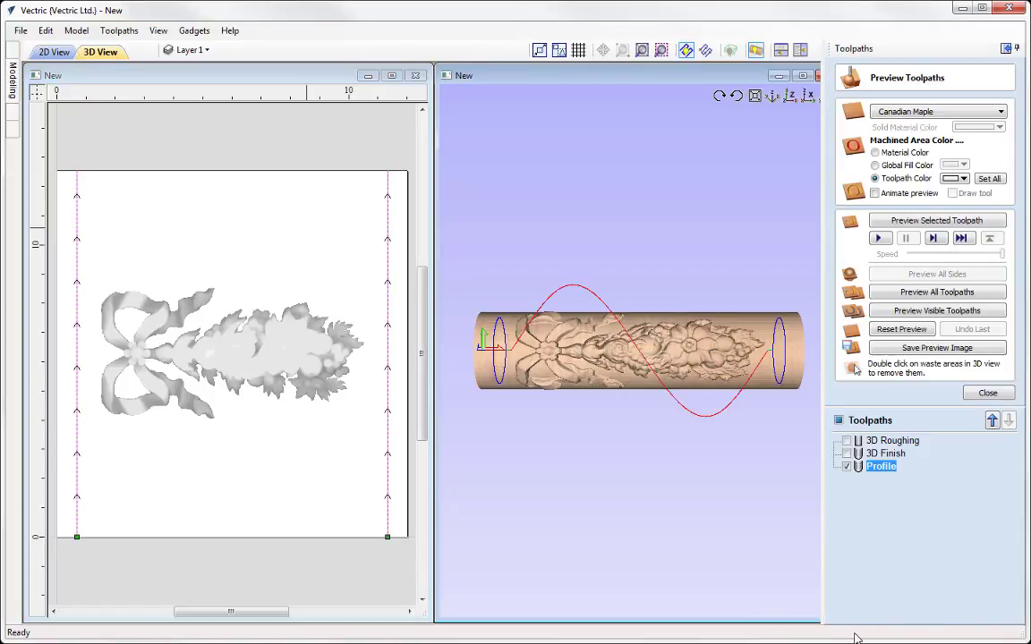
Preview the Profile toolpath on the cylinder, inspect the end grooves in an enlarged 3D view, and leave the preview.
{"action": "left_click", "coordinate": [936, 221]}
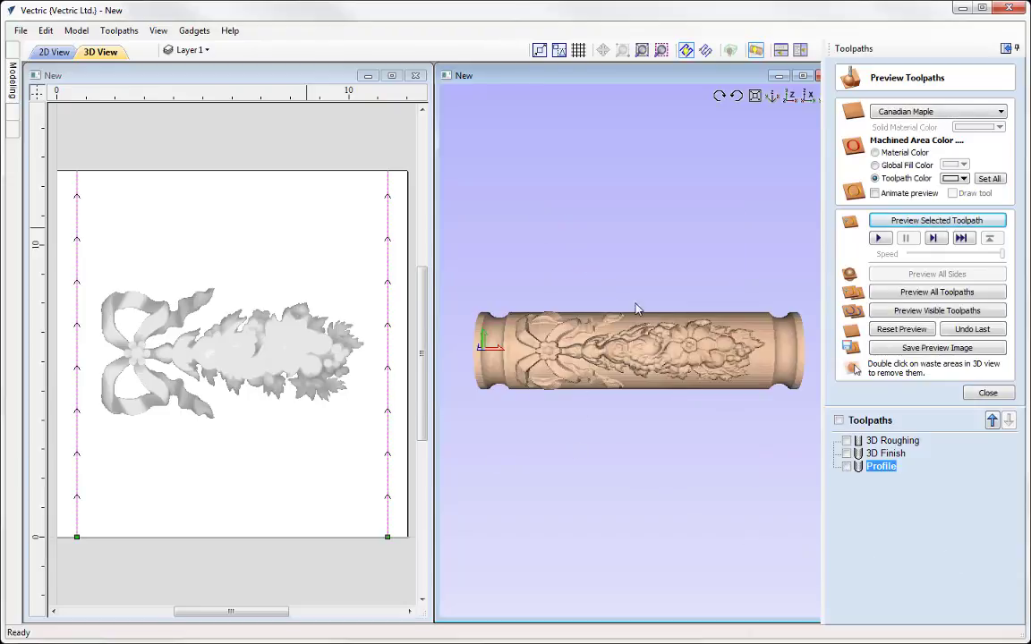
{"action": "left_click", "coordinate": [802, 76]}
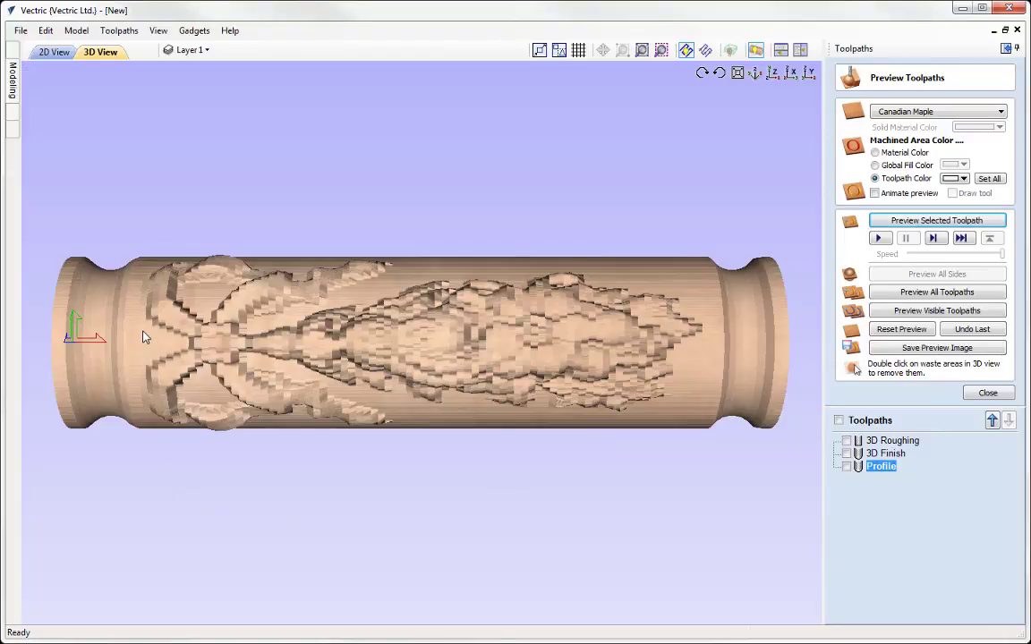
{"action": "left_click_drag", "start_coordinate": [143, 336], "coordinate": [441, 341]}
{"action": "left_click_drag", "start_coordinate": [407, 280], "coordinate": [113, 464]}
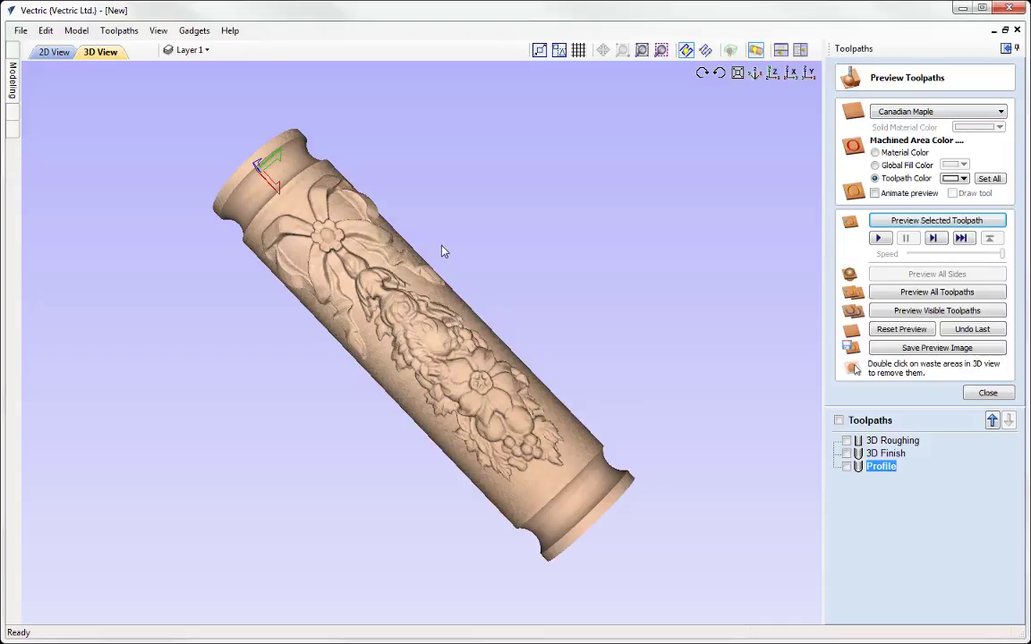
{"action": "left_click", "coordinate": [988, 394]}
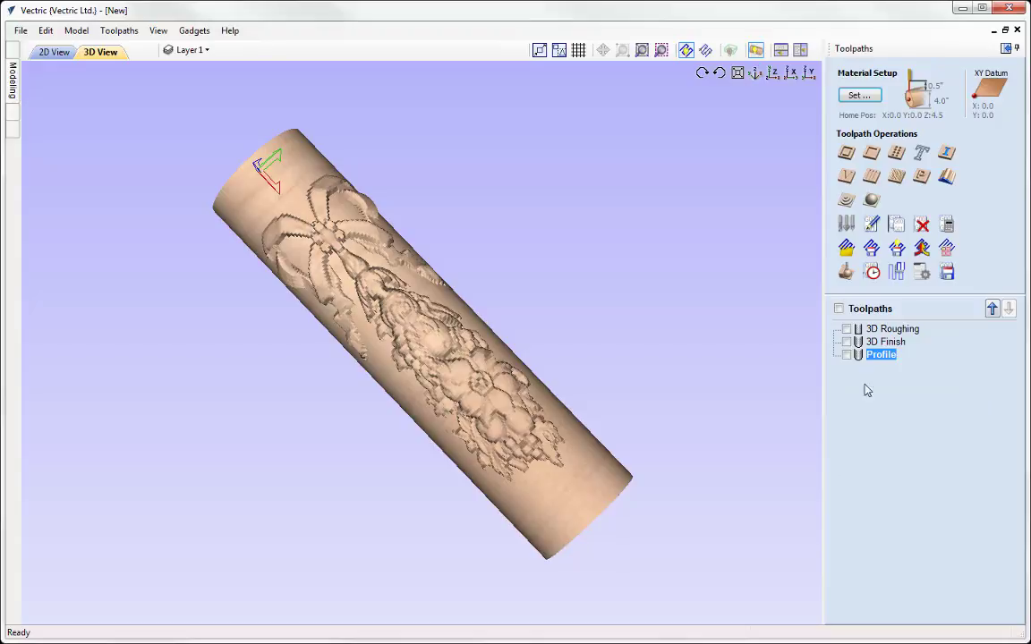
Show the 3D Roughing toolpath, open toolpath saving, and review the Mach2/3 wrap post processors.
{"action": "left_click", "coordinate": [891, 330]}
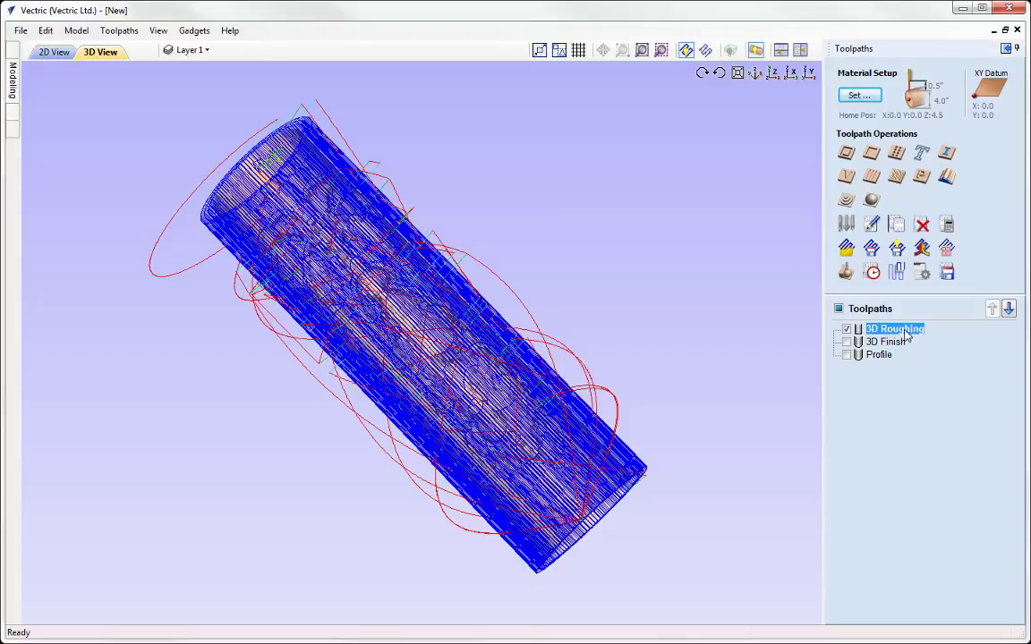
{"action": "left_click", "coordinate": [947, 272]}
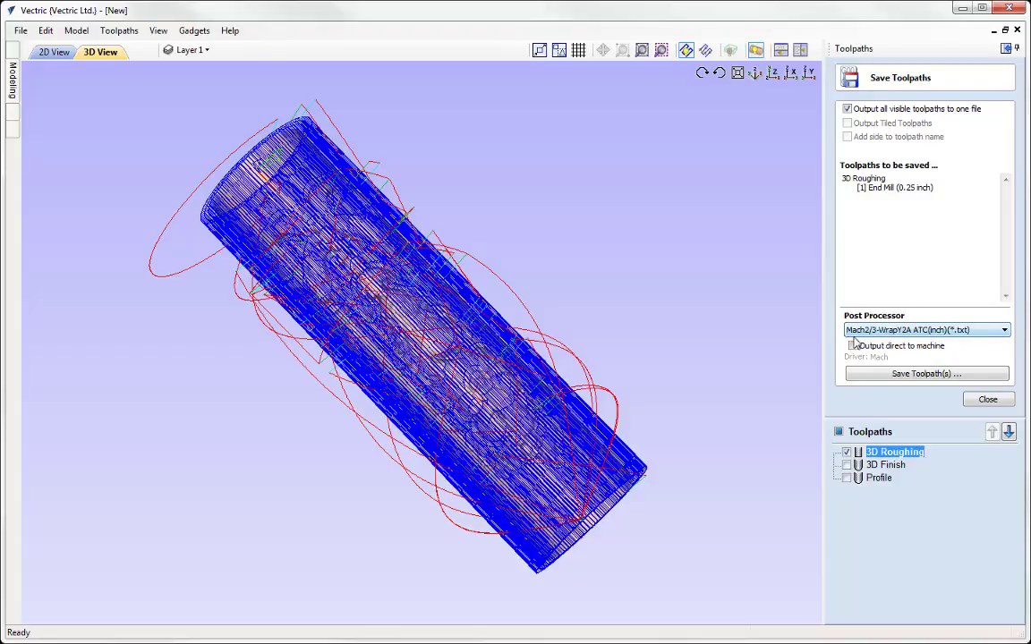
{"action": "left_click", "coordinate": [909, 331]}
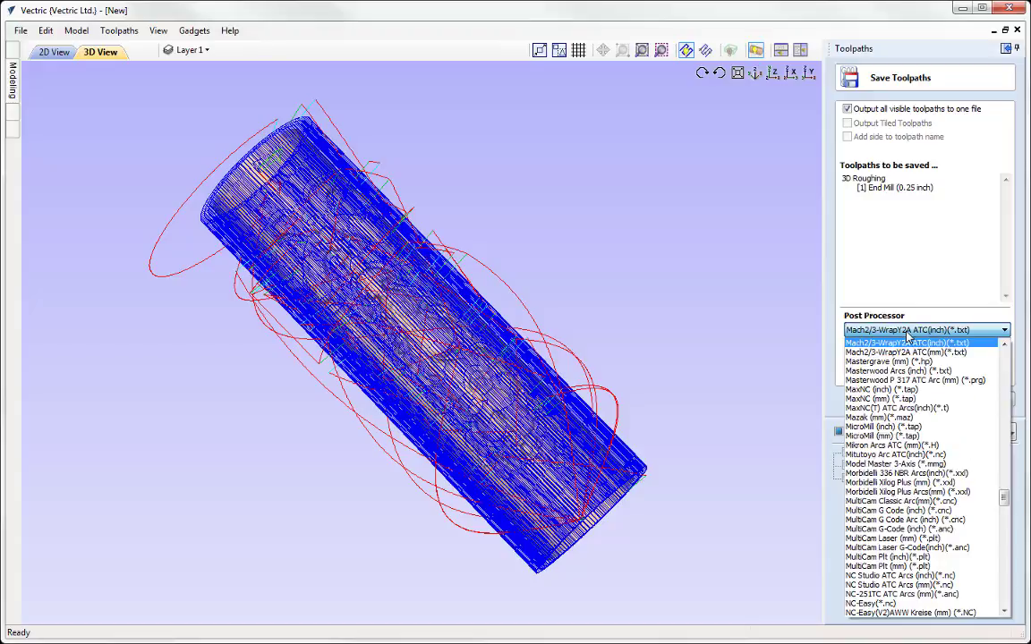
{"action": "scroll", "coordinate": [922, 354], "scroll_direction": "up", "scroll_amount": 1}
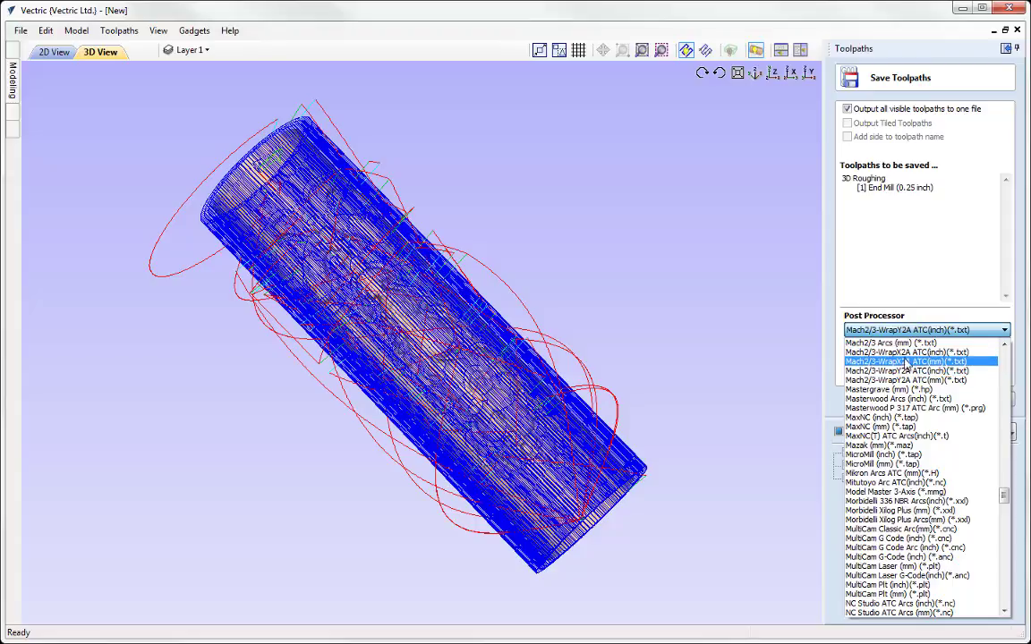
{"action": "left_click", "coordinate": [889, 331]}
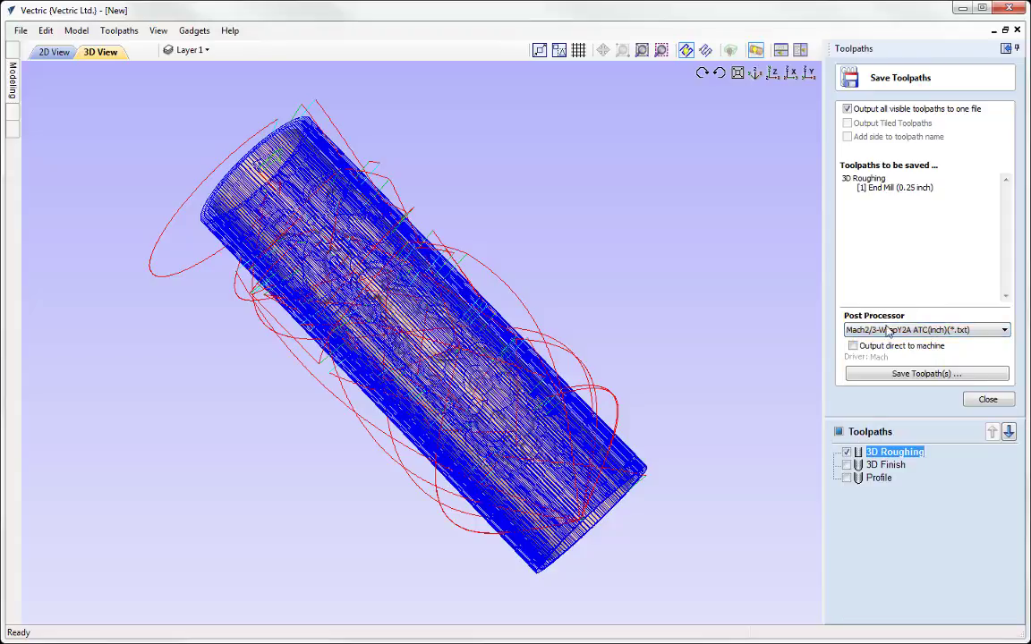
Start saving the 3D Roughing toolpath as 3D Roughing.txt, cancel it, hide the toolpath and leave toolpath saving.
{"action": "left_click", "coordinate": [938, 376]}
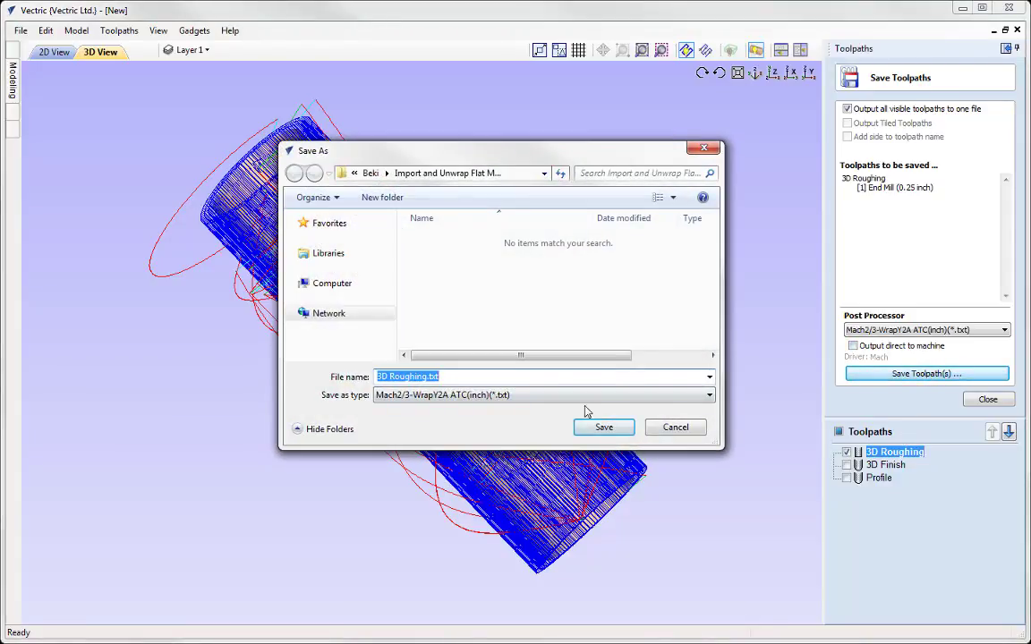
{"action": "left_click", "coordinate": [675, 428]}
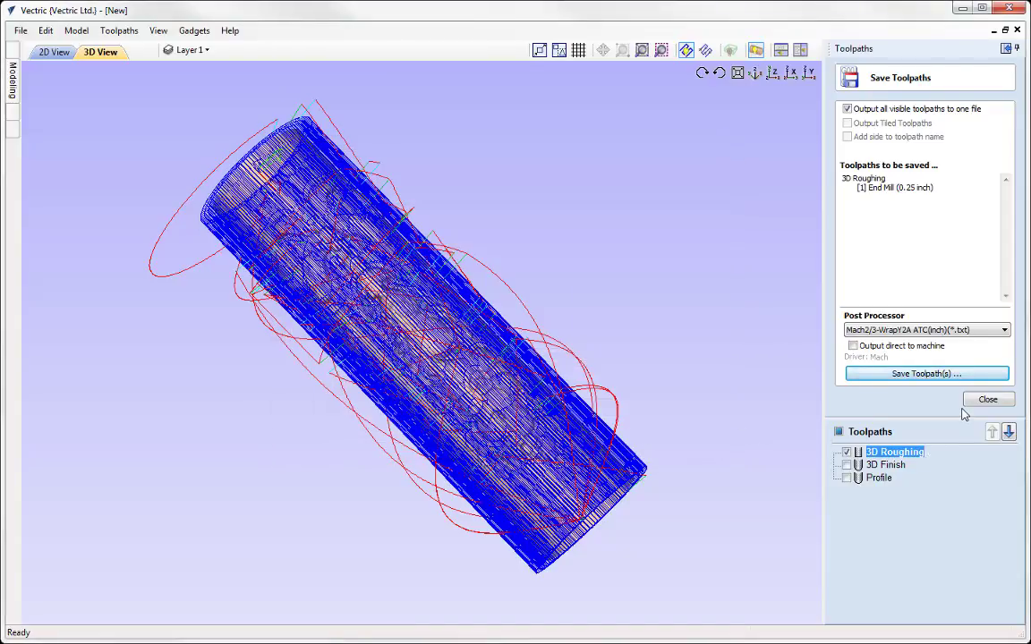
{"action": "left_click", "coordinate": [848, 453]}
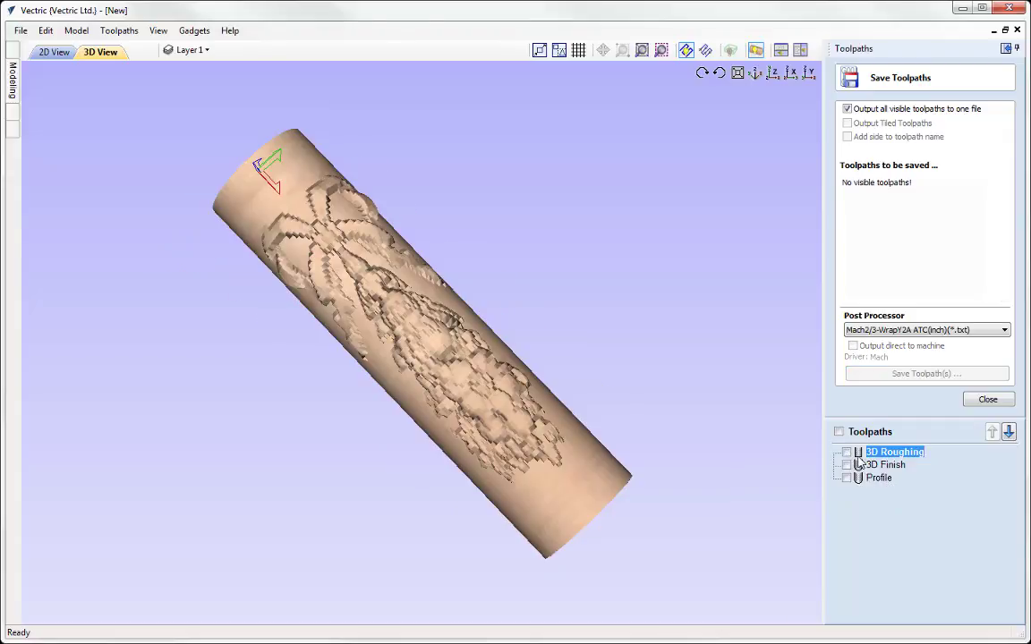
{"action": "left_click", "coordinate": [988, 401]}
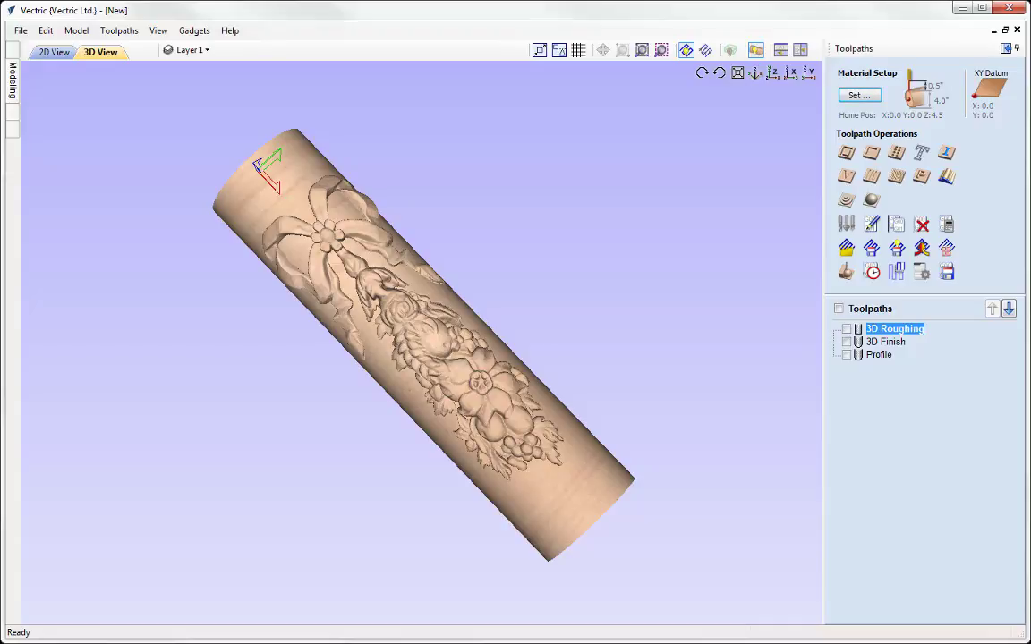
Save the job as a VCarve file named Importing Flat 3D Models for Wrapping.
{"action": "left_click", "coordinate": [20, 30]}
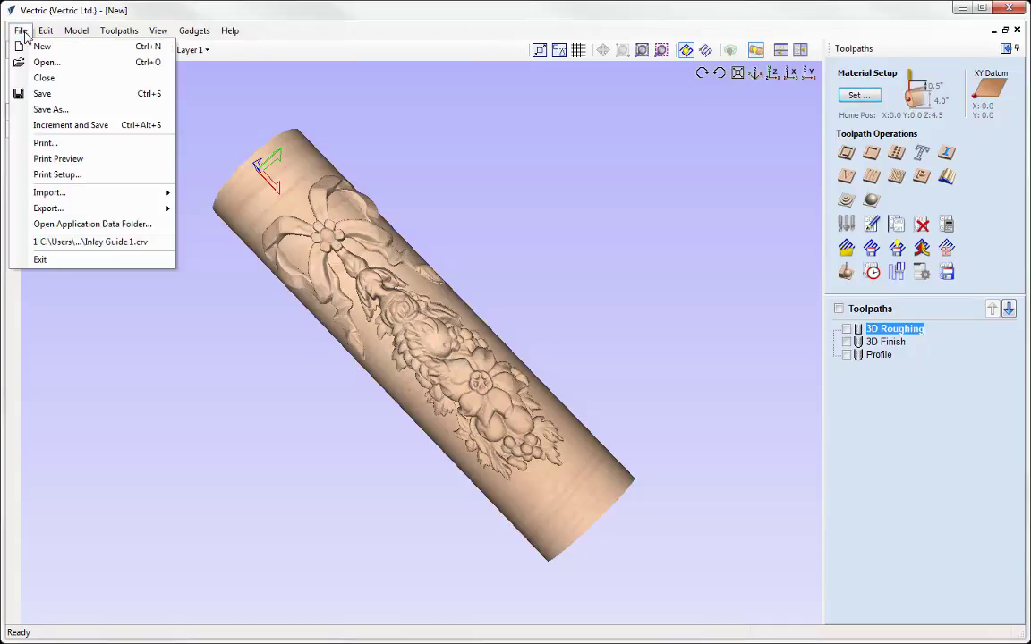
{"action": "left_click", "coordinate": [49, 109]}
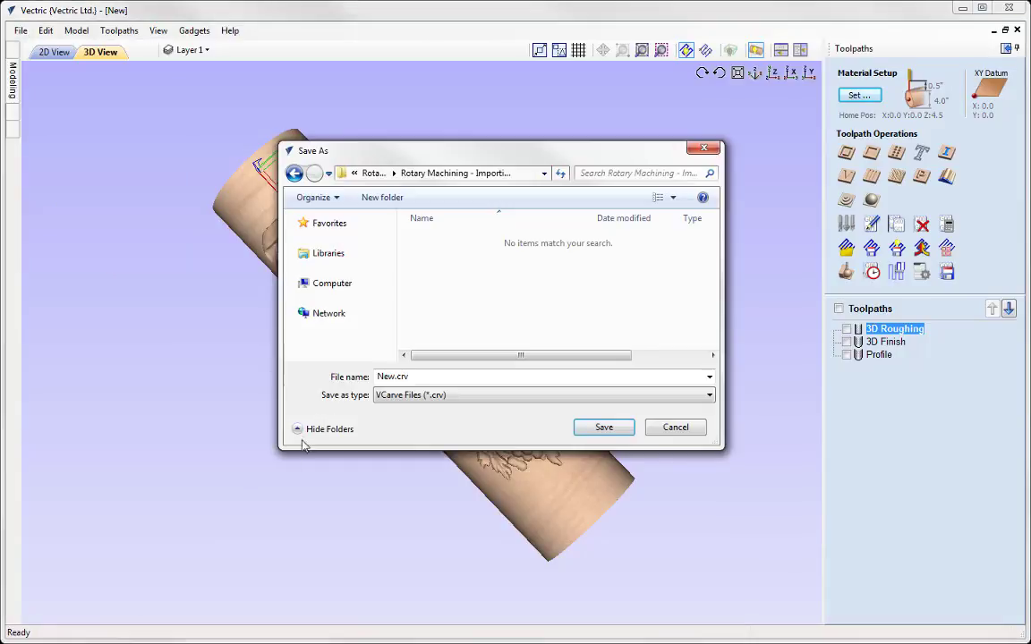
{"action": "right_click", "coordinate": [391, 377]}
{"action": "left_click", "coordinate": [426, 438]}
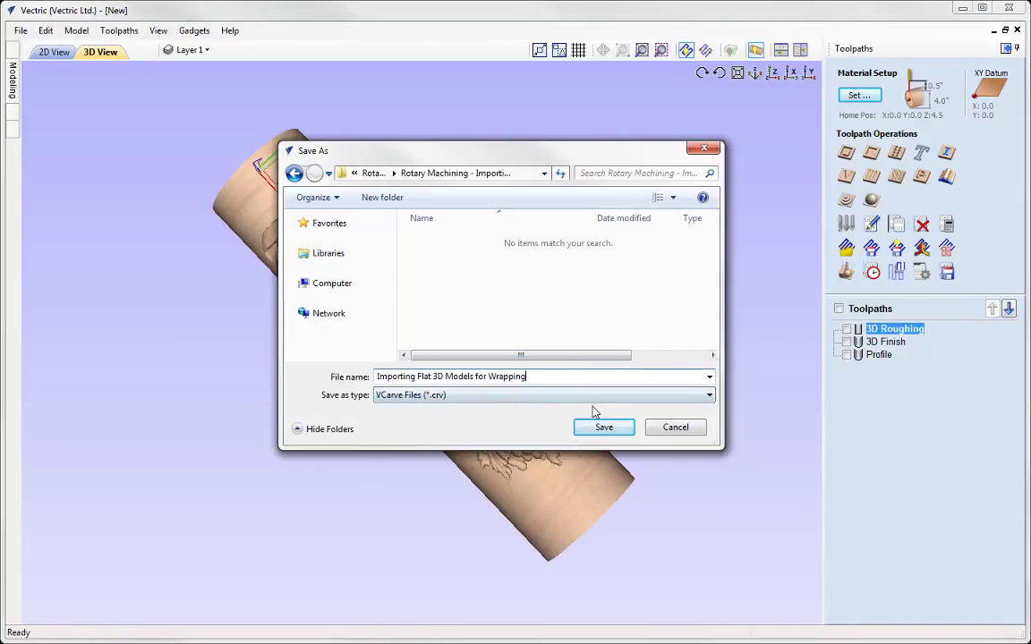
{"action": "left_click", "coordinate": [610, 428]}
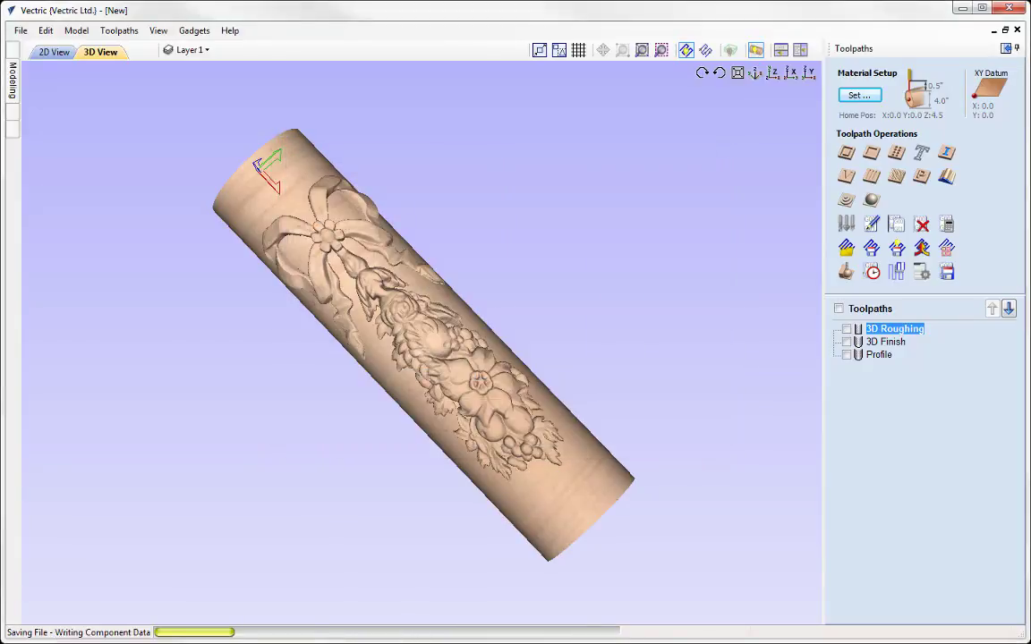